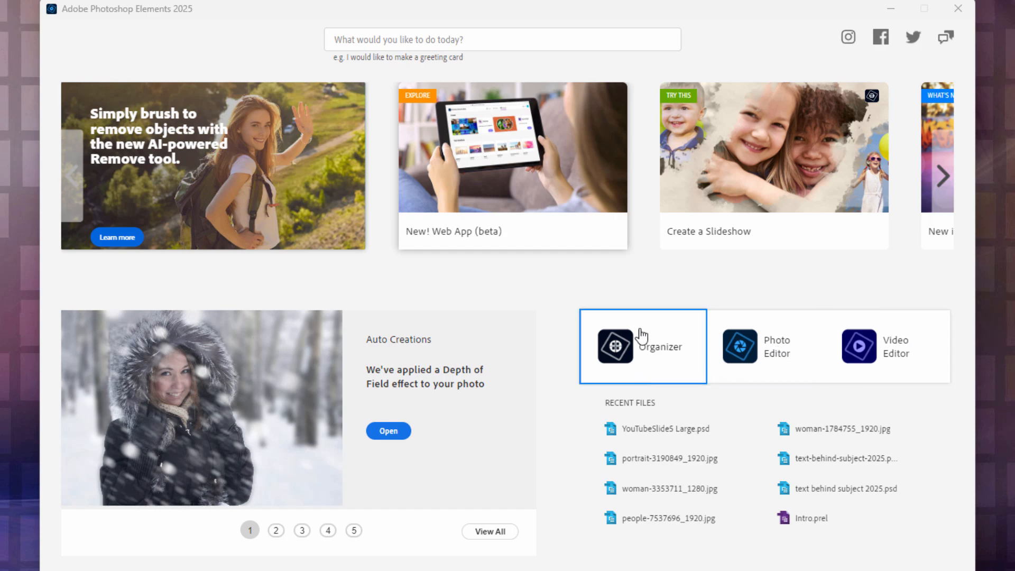
Open the Organizer from the home screen and briefly show the photos in the all-media view, leaving only videos displayed
{"action": "left_click", "coordinate": [653, 358]}
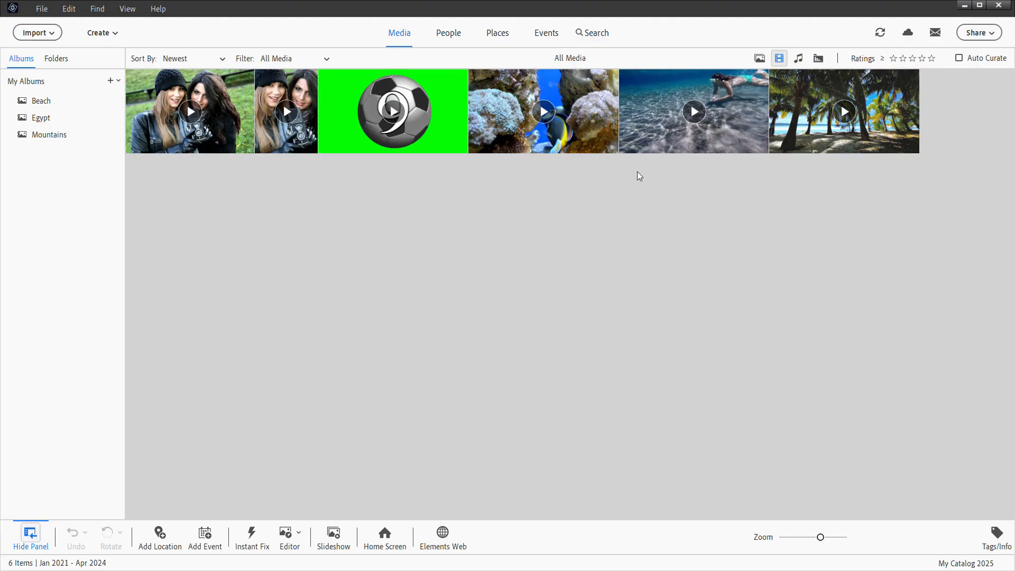
{"action": "left_click", "coordinate": [760, 60]}
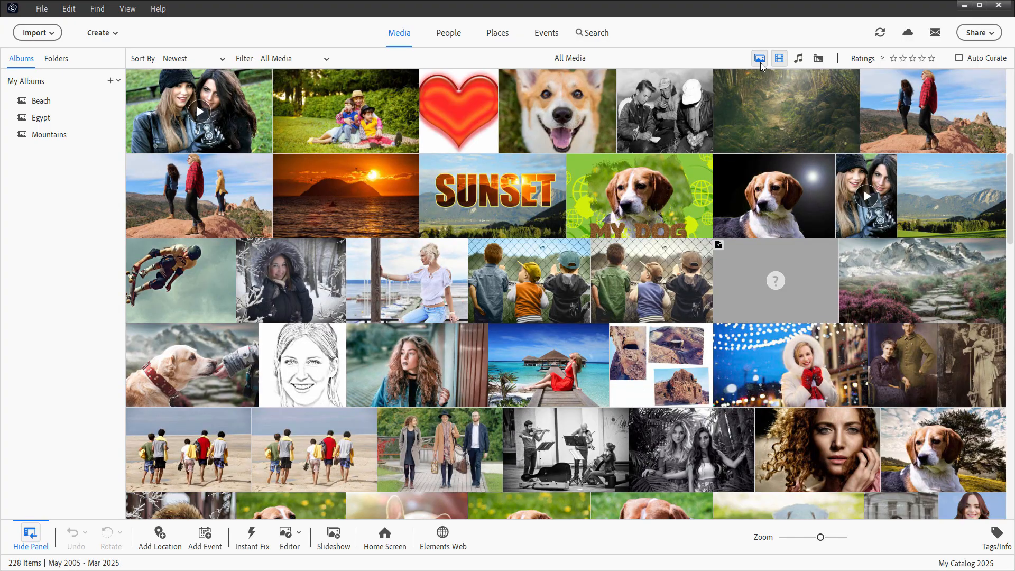
{"action": "left_click", "coordinate": [759, 60]}
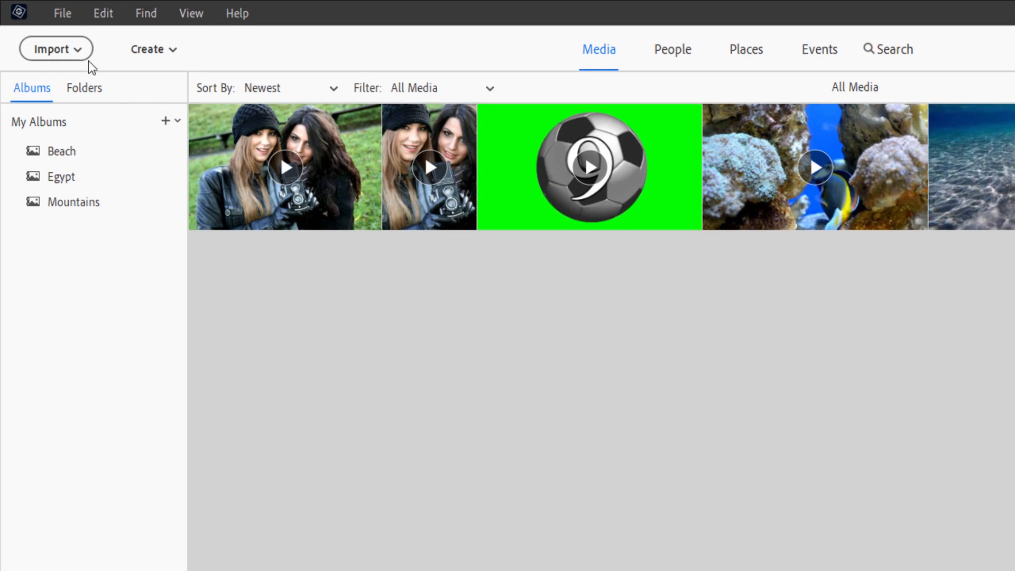
{"action": "left_click", "coordinate": [80, 53]}
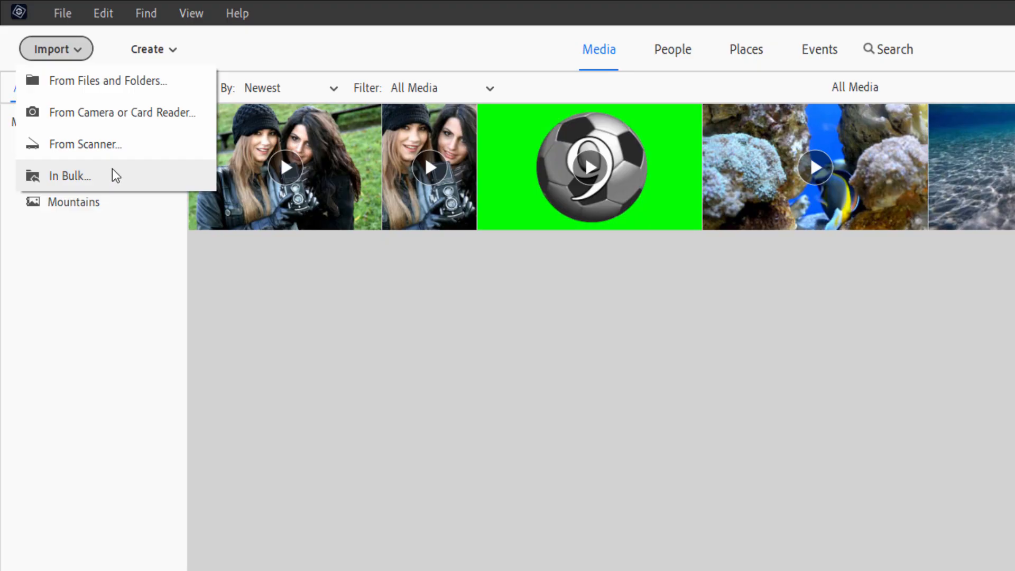
{"action": "left_click", "coordinate": [62, 13]}
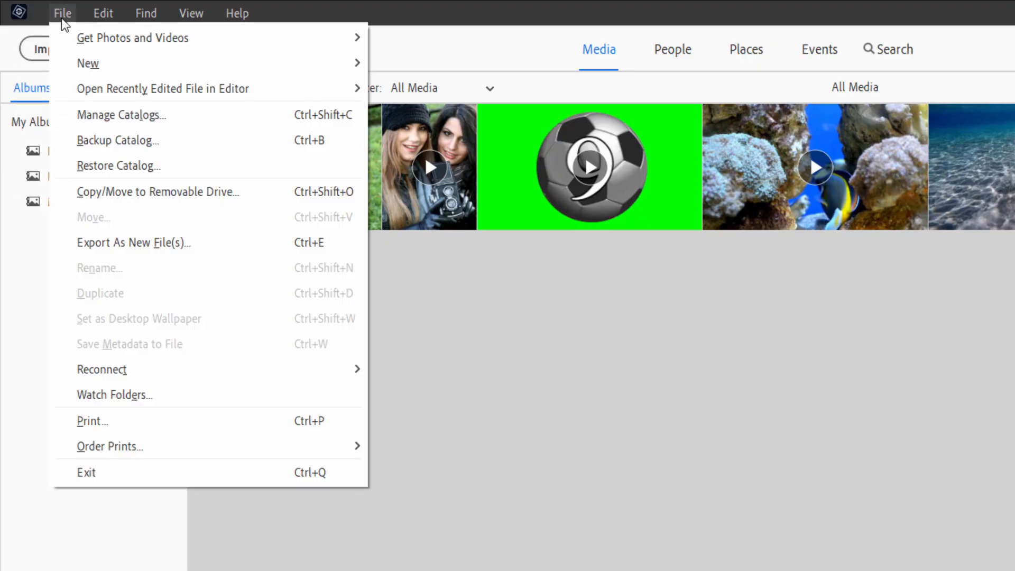
{"action": "mouse_move", "coordinate": [163, 35]}
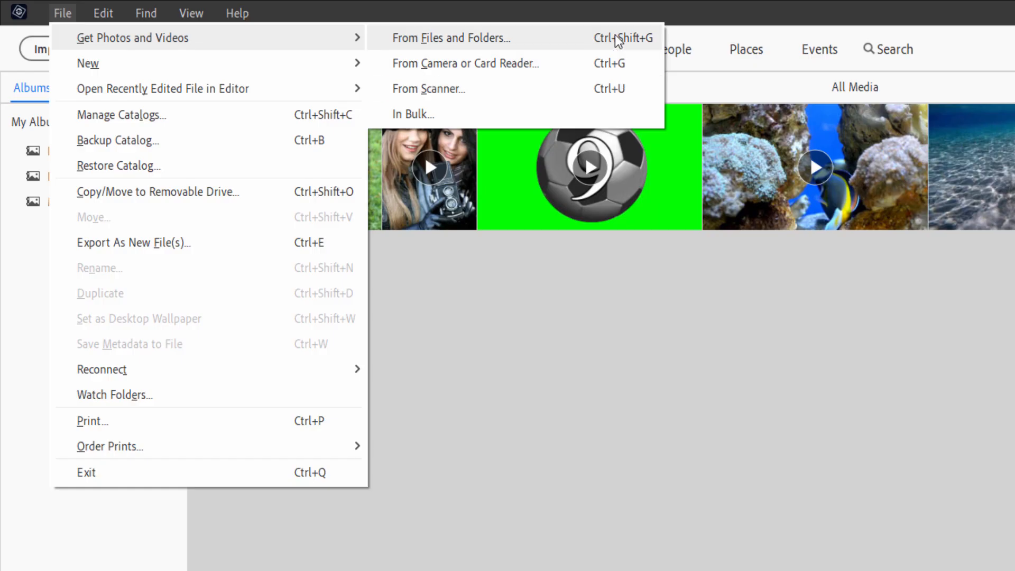
{"action": "left_click", "coordinate": [537, 247]}
Start an import from files and folders, selecting Beach - 997.mp4, Beach - 37072.mp4, Beach - 41095.mp4 and beautiful-69765_1280.jpg in Pixabay Video
{"action": "left_click", "coordinate": [85, 51]}
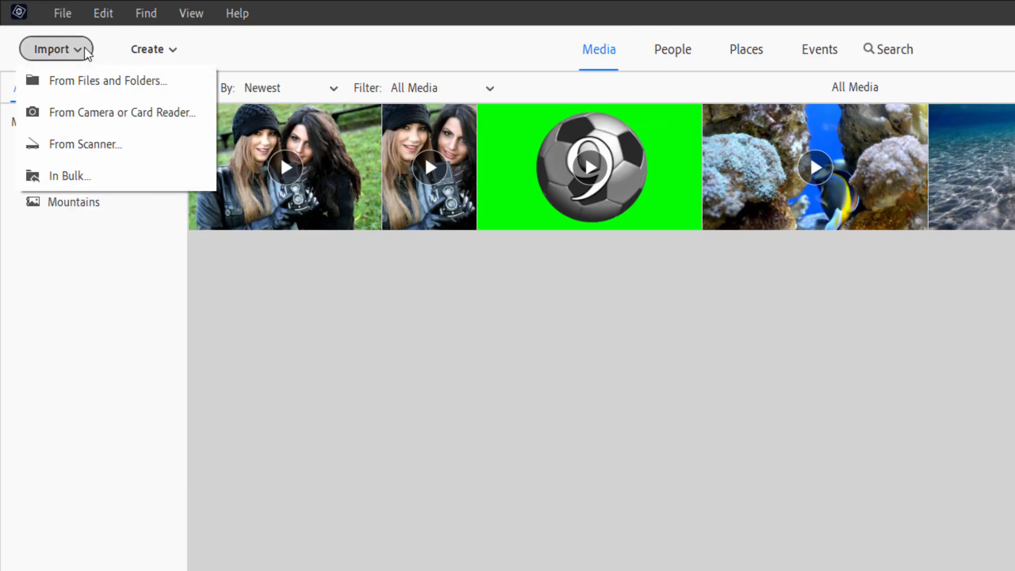
{"action": "left_click", "coordinate": [78, 84]}
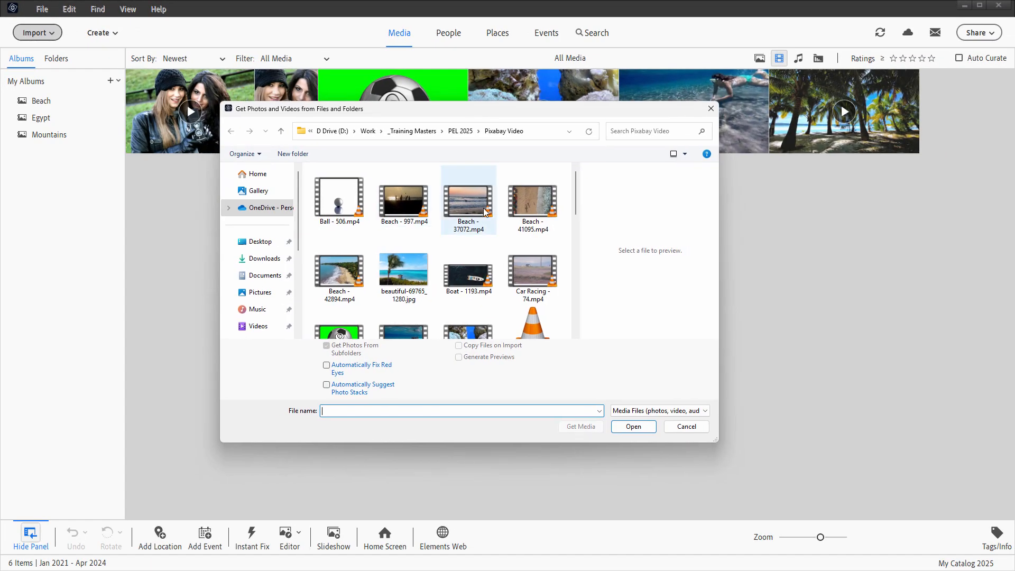
{"action": "left_click_drag", "start_coordinate": [497, 111], "coordinate": [506, 145]}
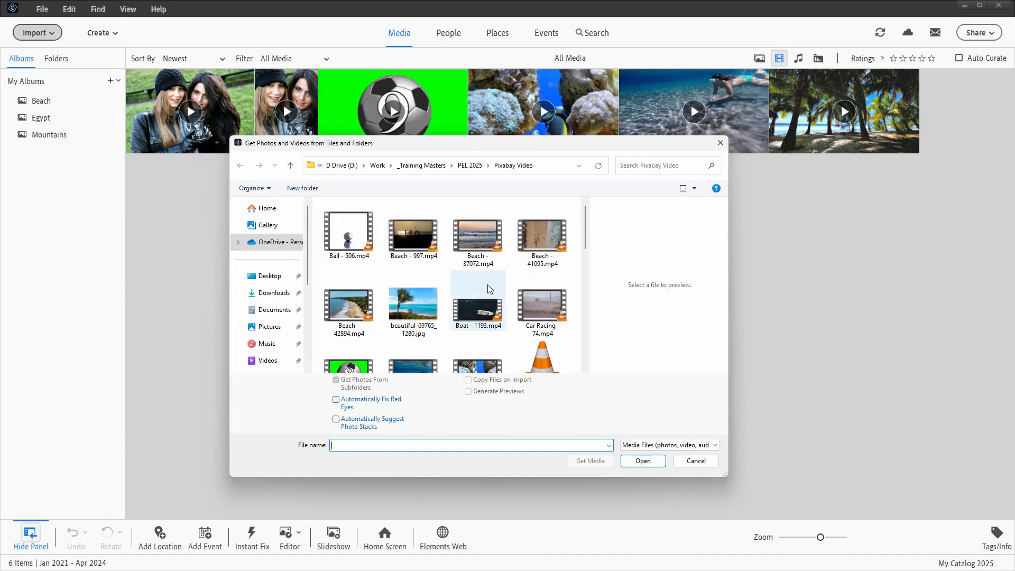
{"action": "left_click", "coordinate": [409, 235]}
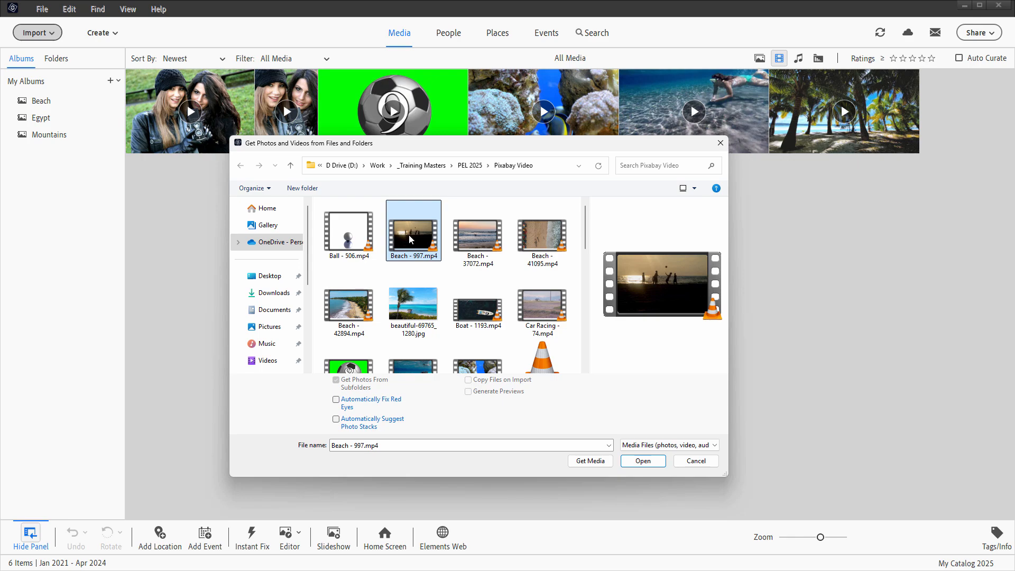
{"action": "left_click", "coordinate": [480, 247], "text": "shift"}
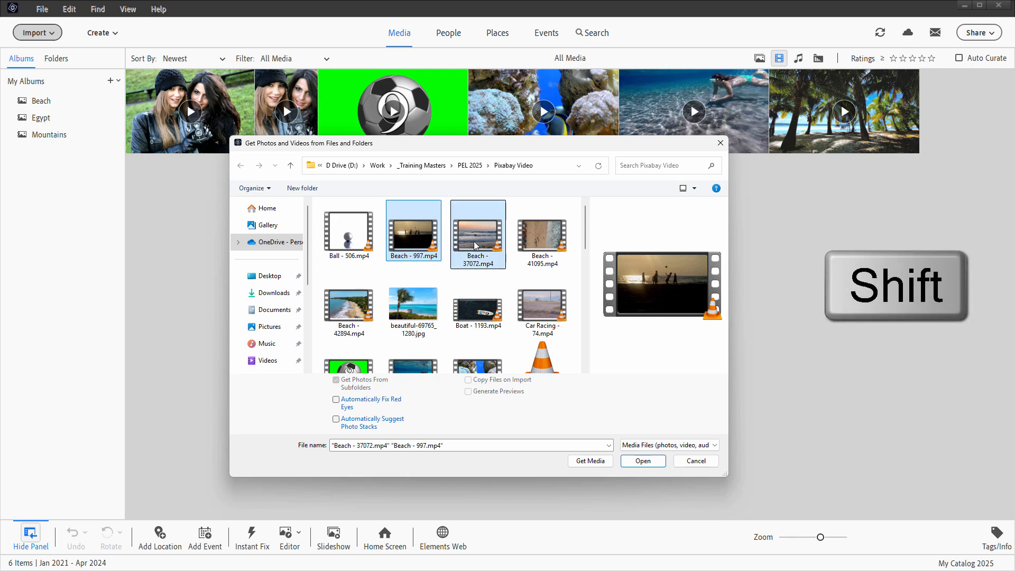
{"action": "left_click", "coordinate": [548, 241], "text": "shift"}
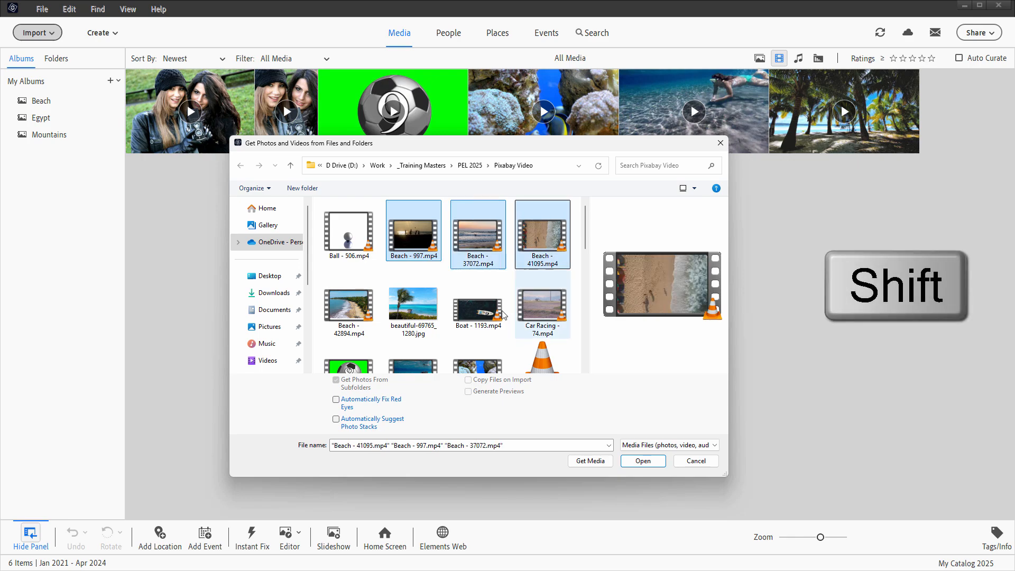
{"action": "left_click", "coordinate": [425, 316], "text": "ctrl"}
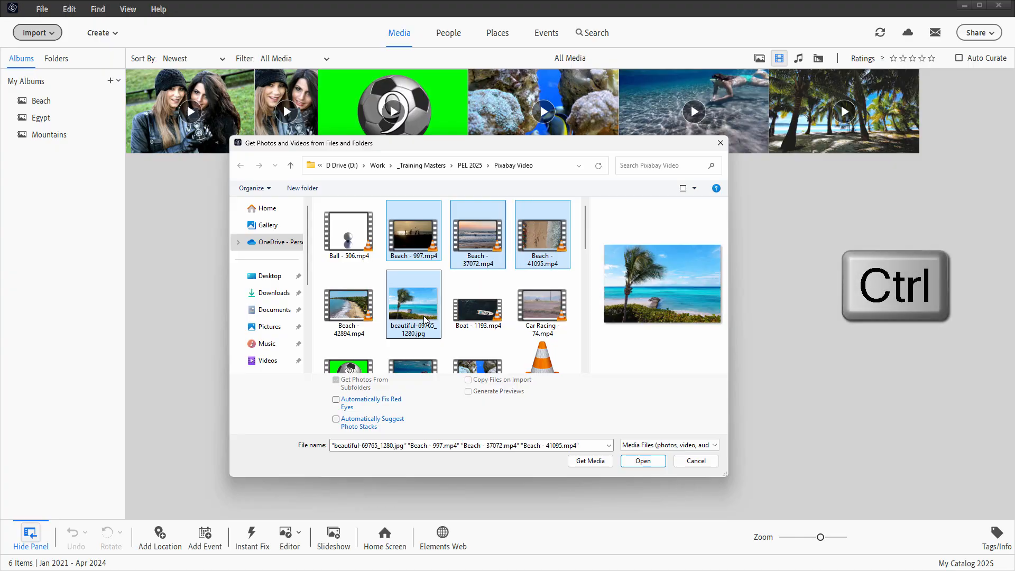
Add George_Street_Shuffle.mp3, Palm Trees - 41897.mp4 and Scuba Diving - 248.mp4 to the selection and import all the selected files
{"action": "scroll", "coordinate": [586, 246], "scroll_direction": "down", "scroll_amount": 1}
{"action": "left_click_drag", "start_coordinate": [585, 245], "coordinate": [585, 275]}
{"action": "left_click", "coordinate": [546, 254], "text": "ctrl"}
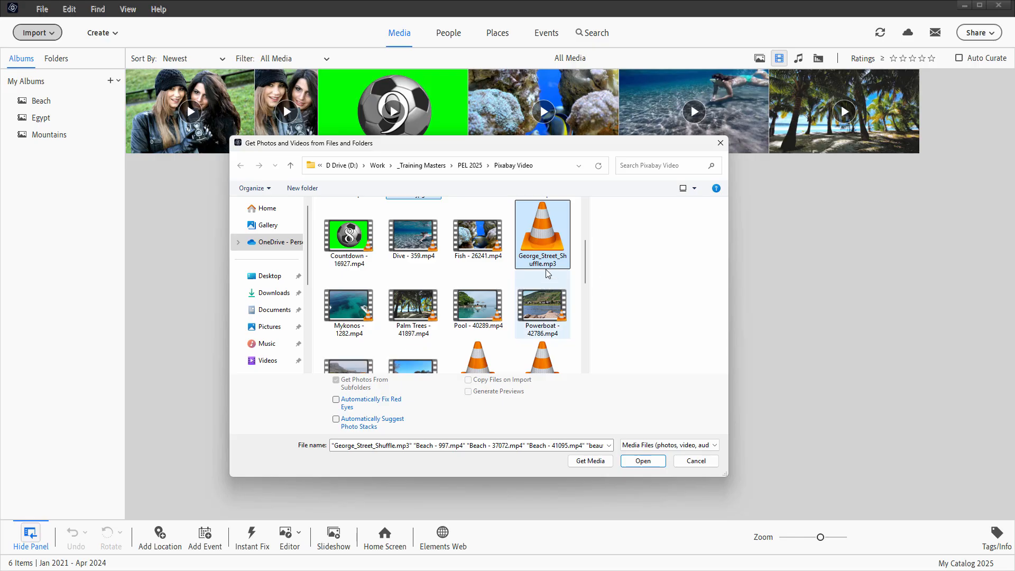
{"action": "scroll", "coordinate": [586, 259], "scroll_direction": "down", "scroll_amount": 2}
{"action": "left_click", "coordinate": [413, 258], "text": "ctrl"}
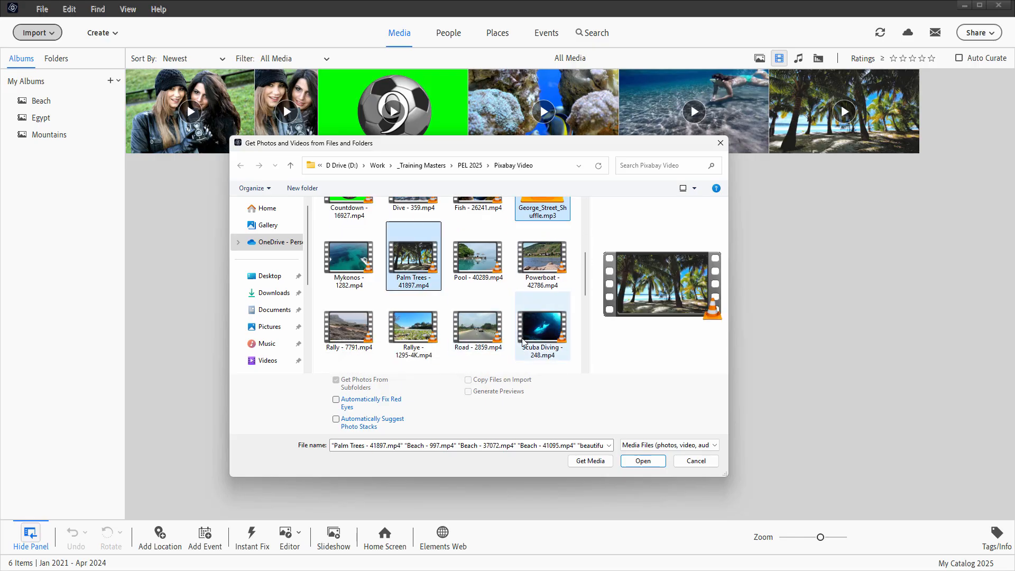
{"action": "left_click", "coordinate": [542, 328], "text": "ctrl"}
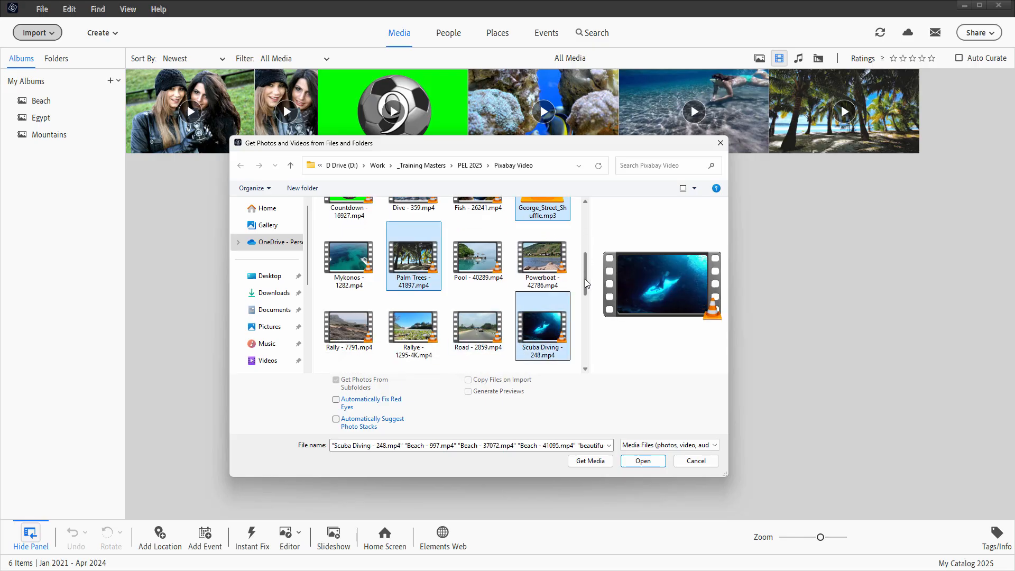
{"action": "left_click_drag", "start_coordinate": [585, 278], "coordinate": [580, 341]}
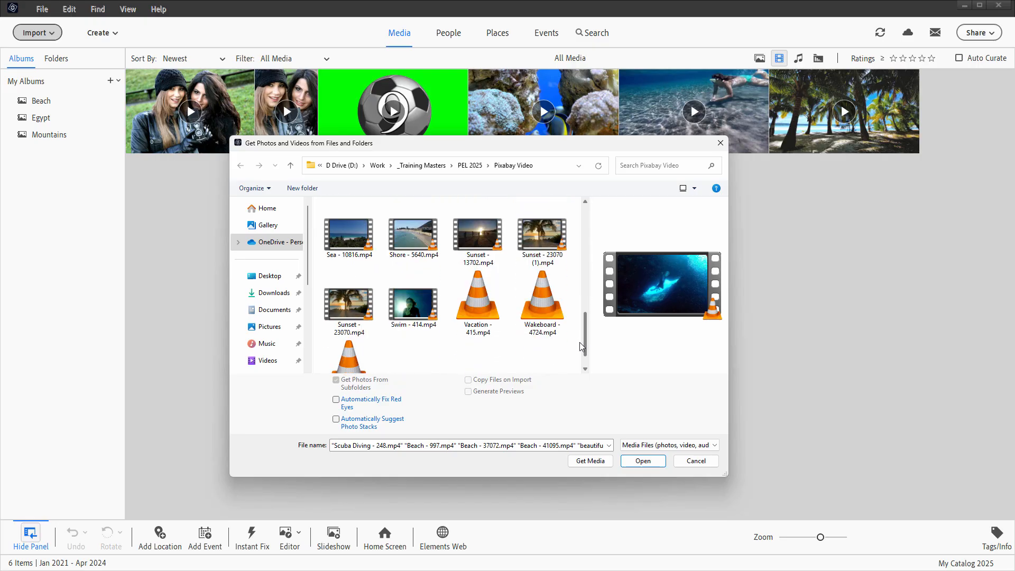
{"action": "left_click", "coordinate": [643, 461]}
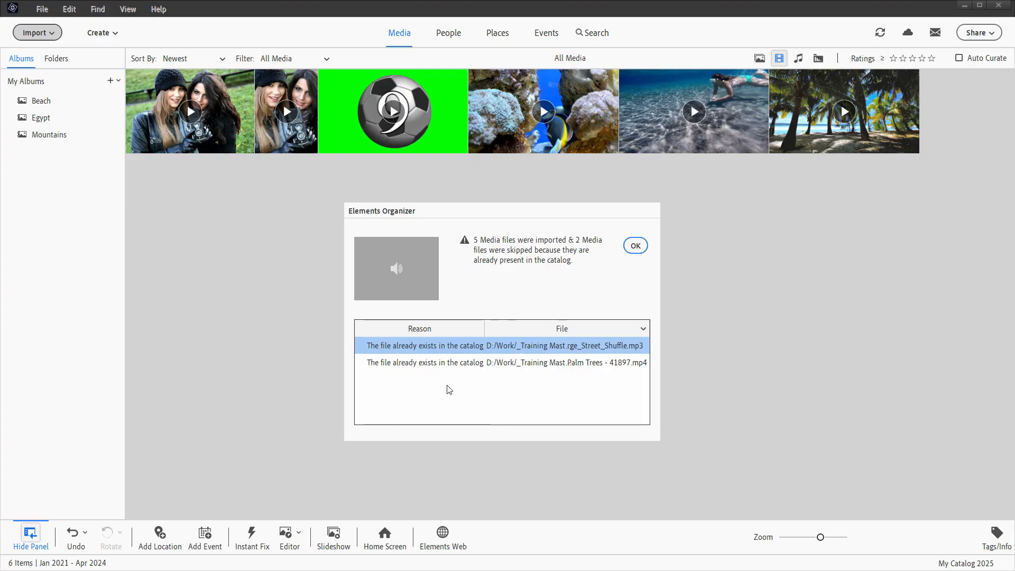
{"action": "left_click", "coordinate": [637, 247]}
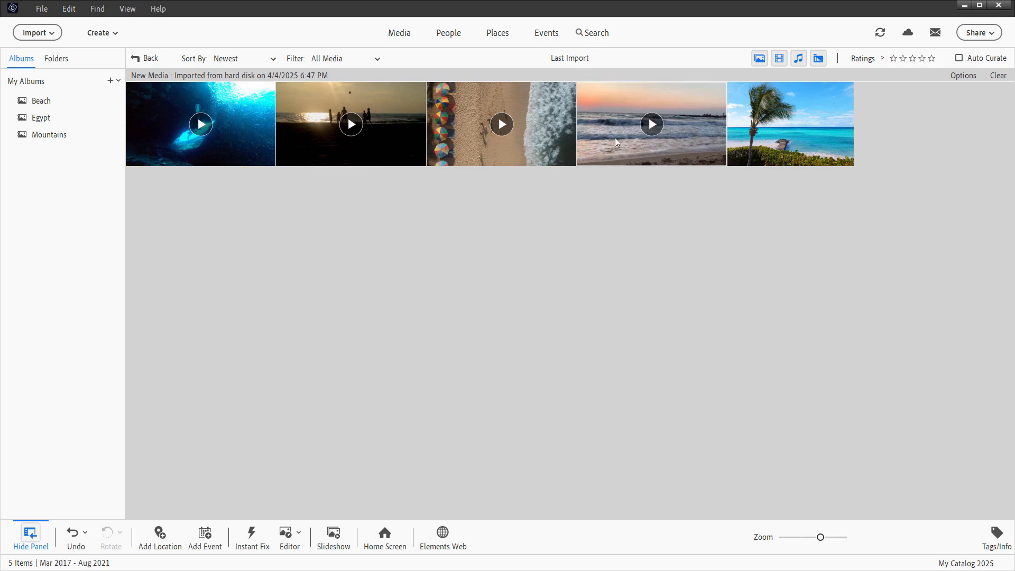
Return from the last import to all media and briefly show the photos, leaving only videos displayed
{"action": "left_click", "coordinate": [149, 59]}
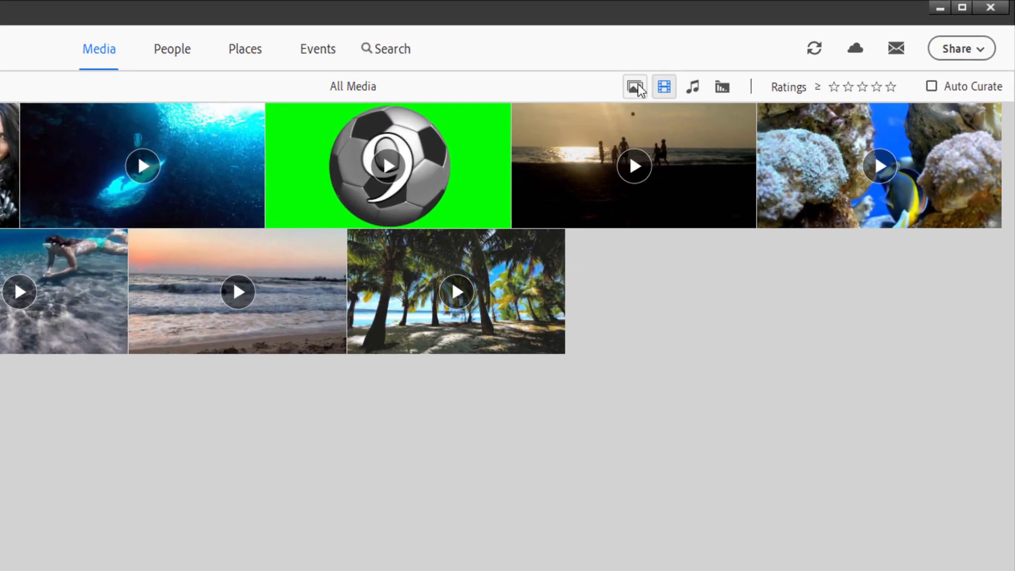
{"action": "left_click", "coordinate": [760, 58]}
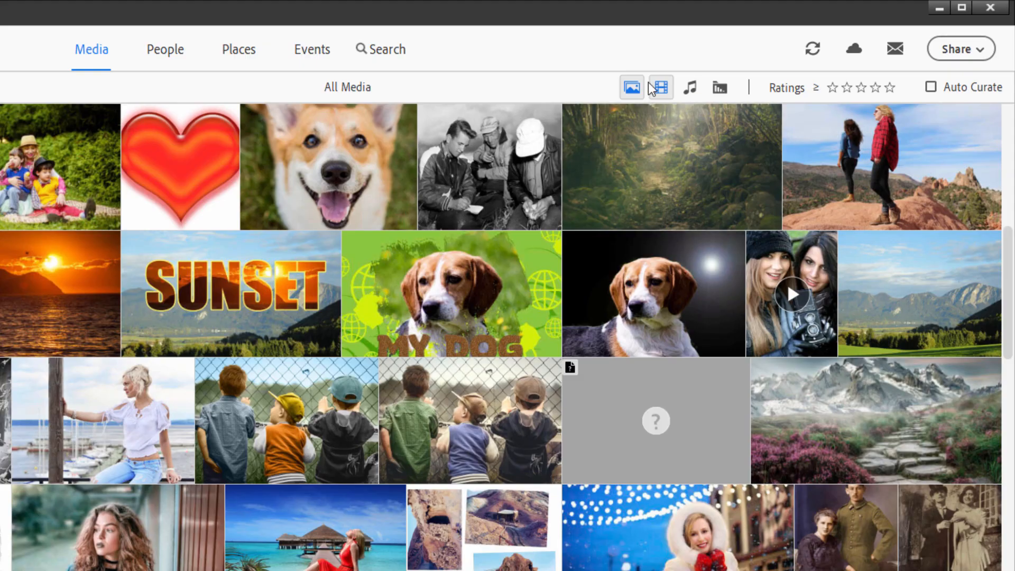
{"action": "left_click", "coordinate": [634, 86]}
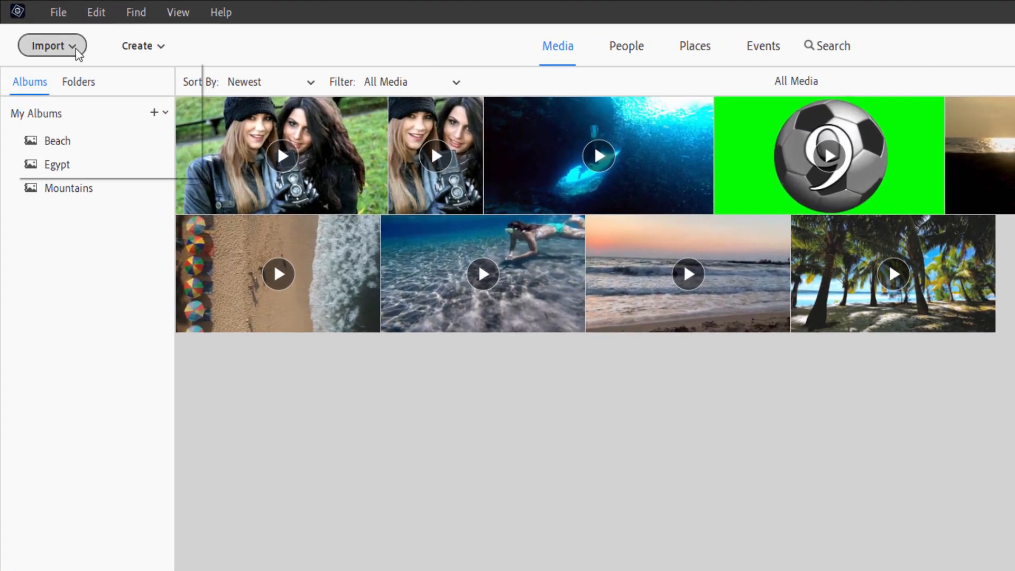
Open the bulk media import and exclude the Pictures and OneDrive folders from it
{"action": "left_click", "coordinate": [50, 33]}
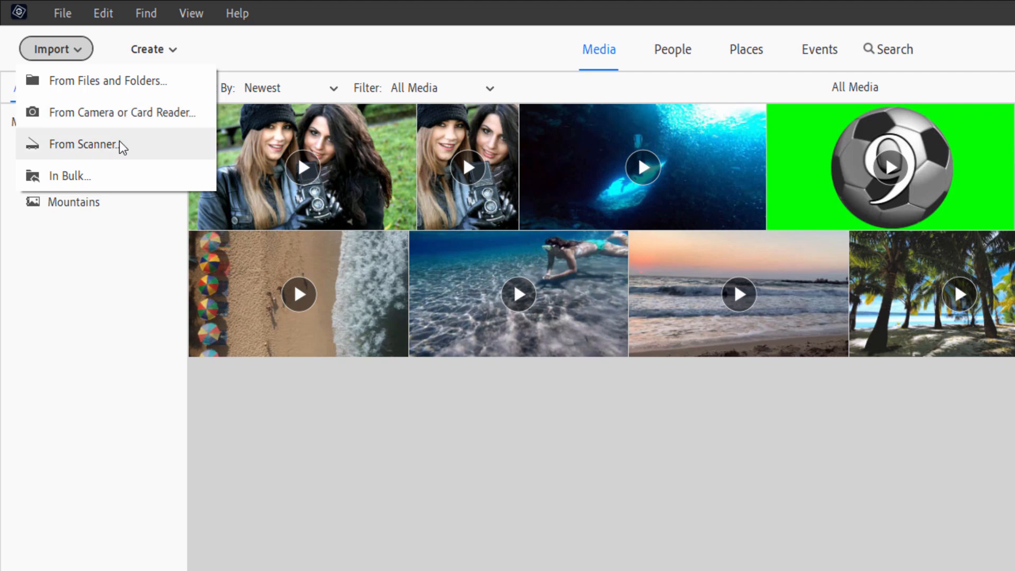
{"action": "left_click", "coordinate": [116, 176]}
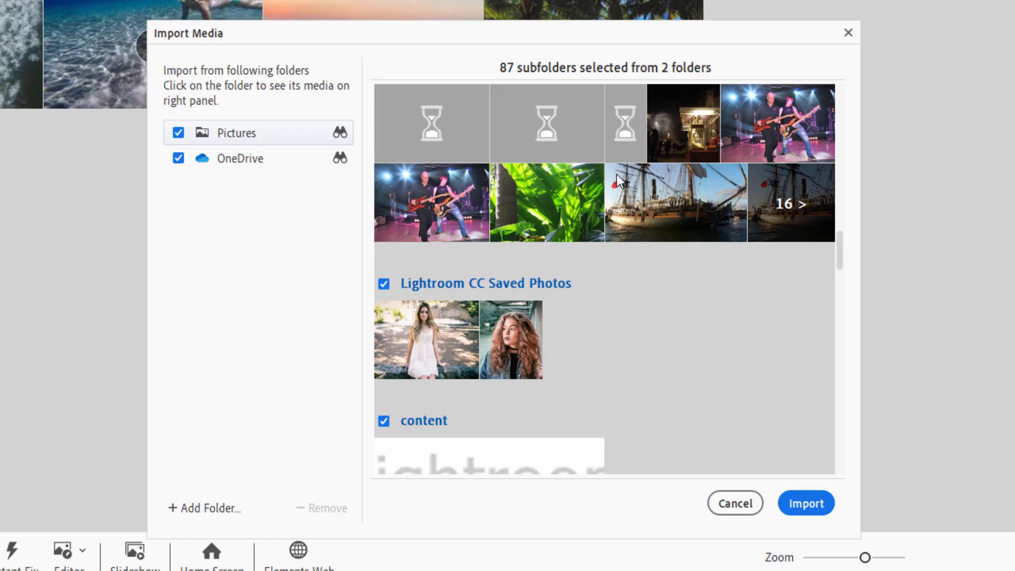
{"action": "left_click", "coordinate": [276, 167]}
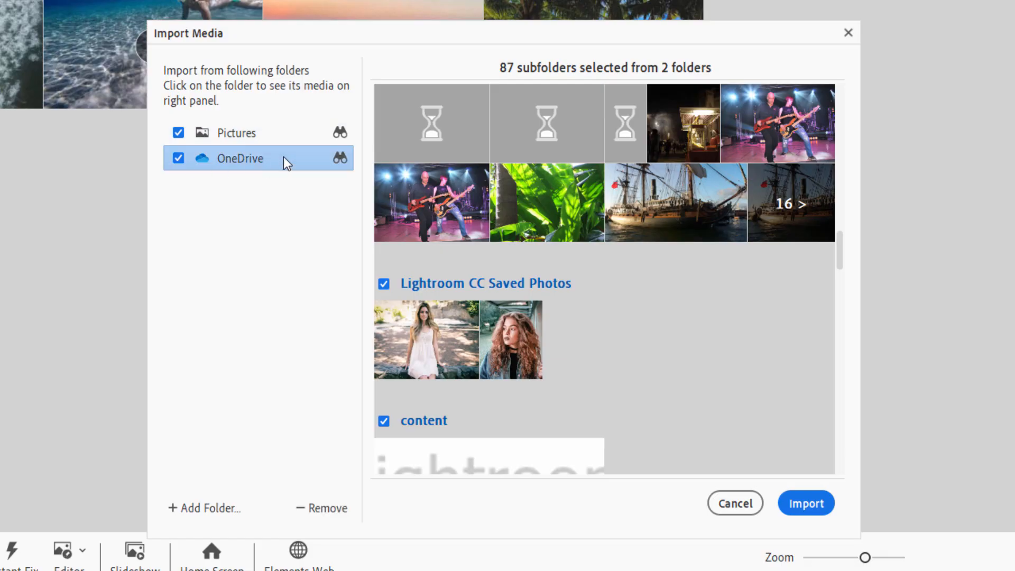
{"action": "left_click", "coordinate": [178, 159]}
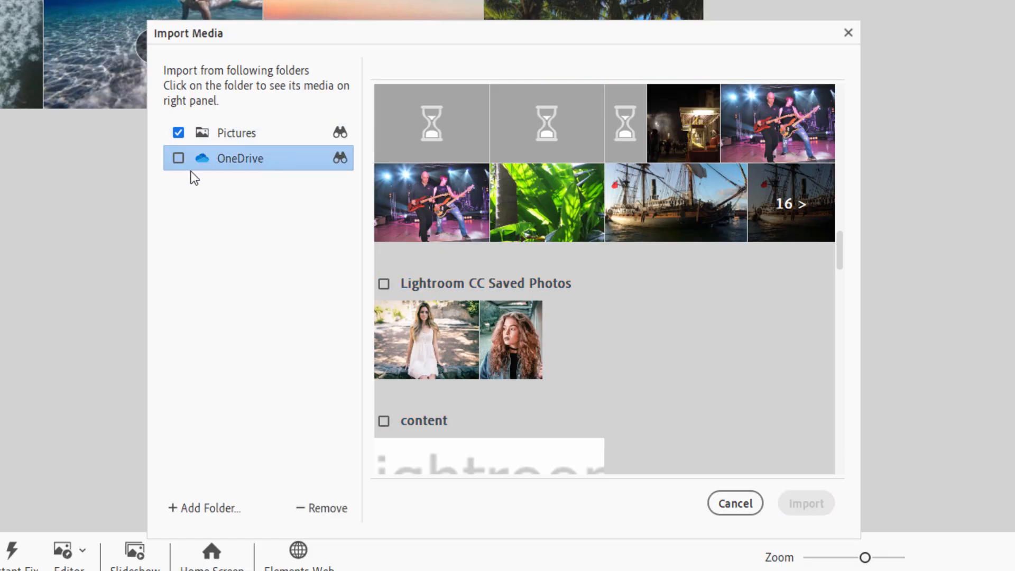
{"action": "left_click", "coordinate": [178, 158]}
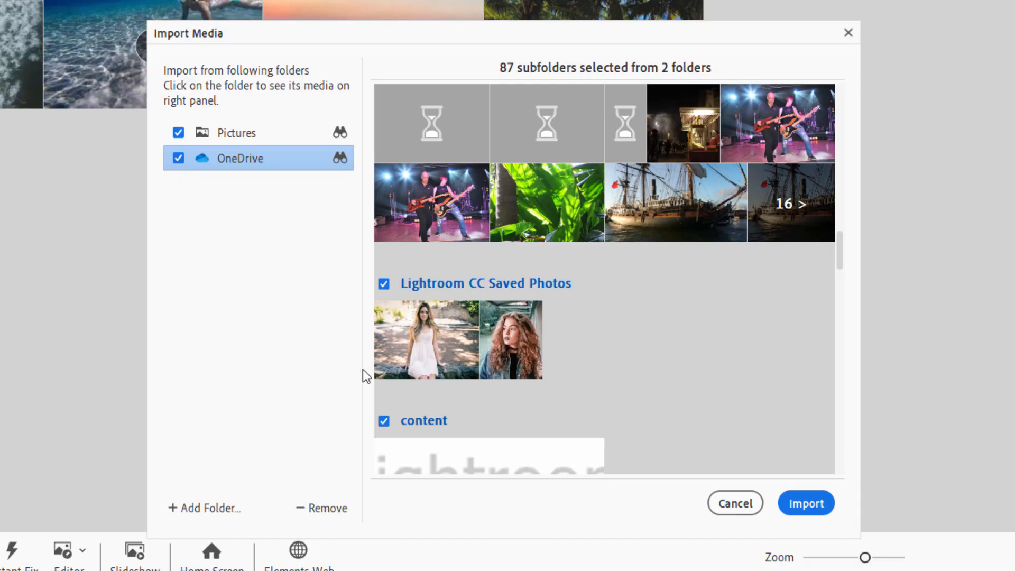
{"action": "left_click", "coordinate": [178, 158]}
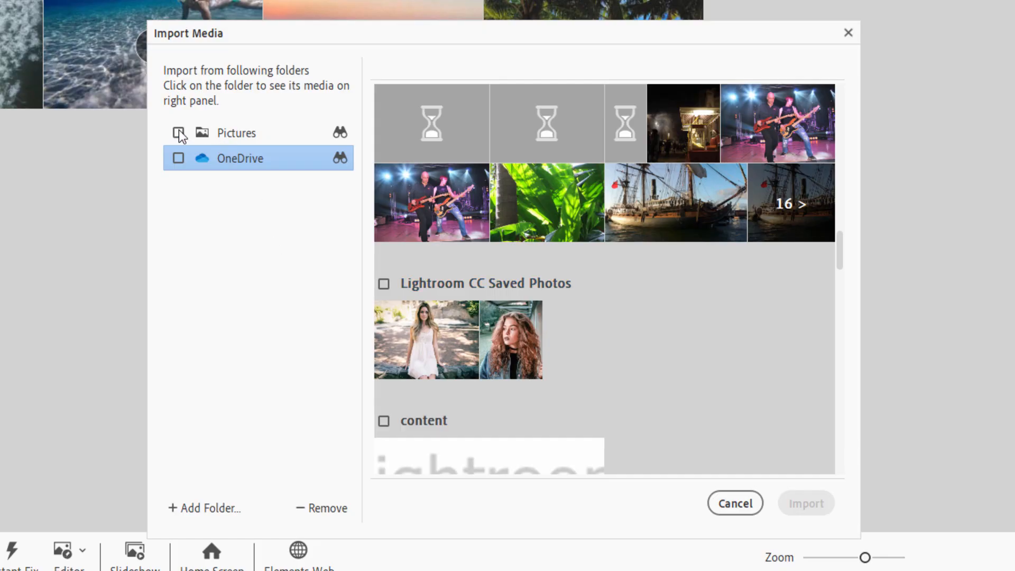
Look through the full "unknown" subfolder with Pictures and OneDrive included again, and cancel the bulk import
{"action": "left_click", "coordinate": [800, 205]}
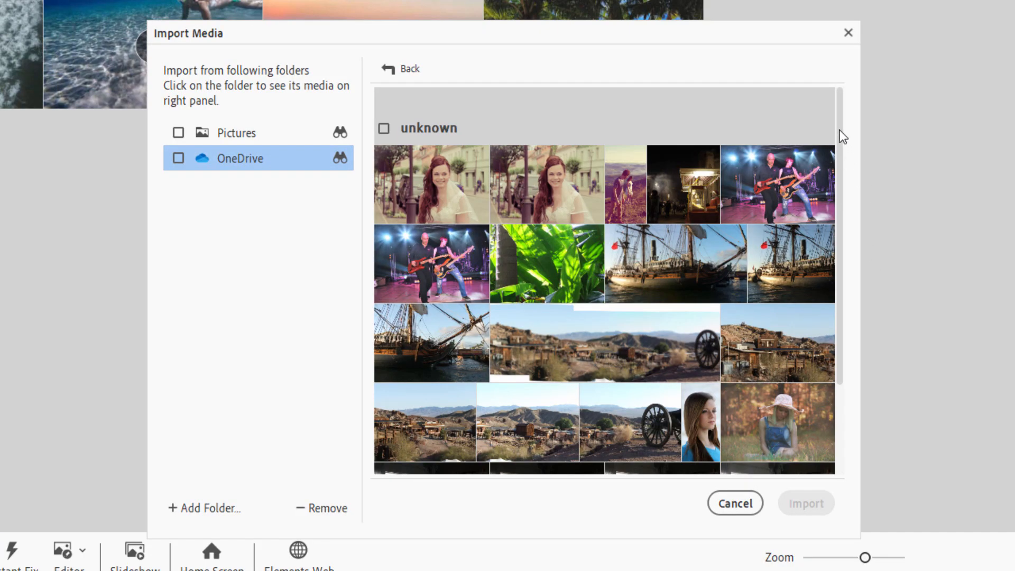
{"action": "left_click", "coordinate": [179, 133]}
{"action": "left_click", "coordinate": [178, 158]}
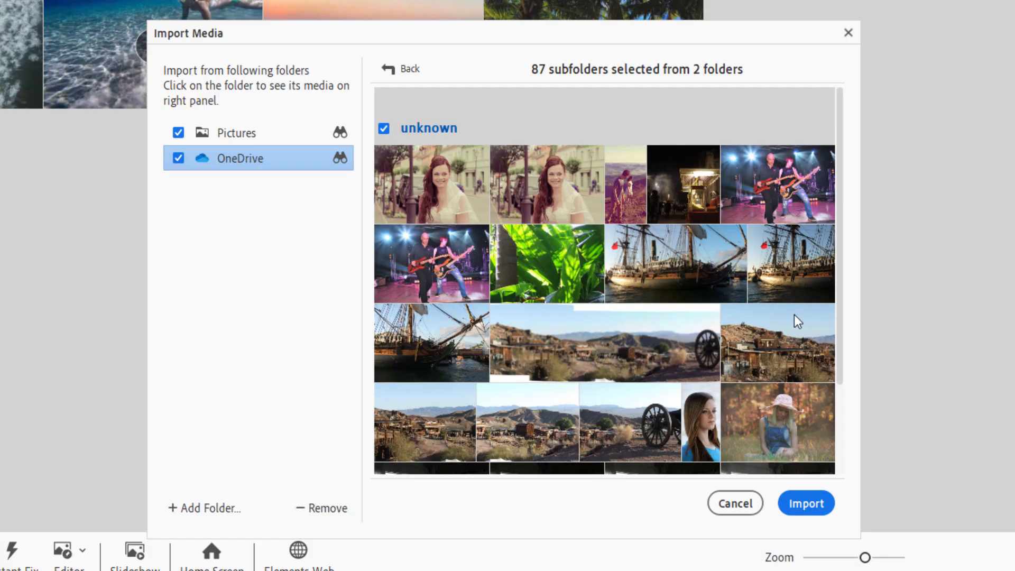
{"action": "scroll", "coordinate": [844, 294], "scroll_direction": "down", "scroll_amount": 3}
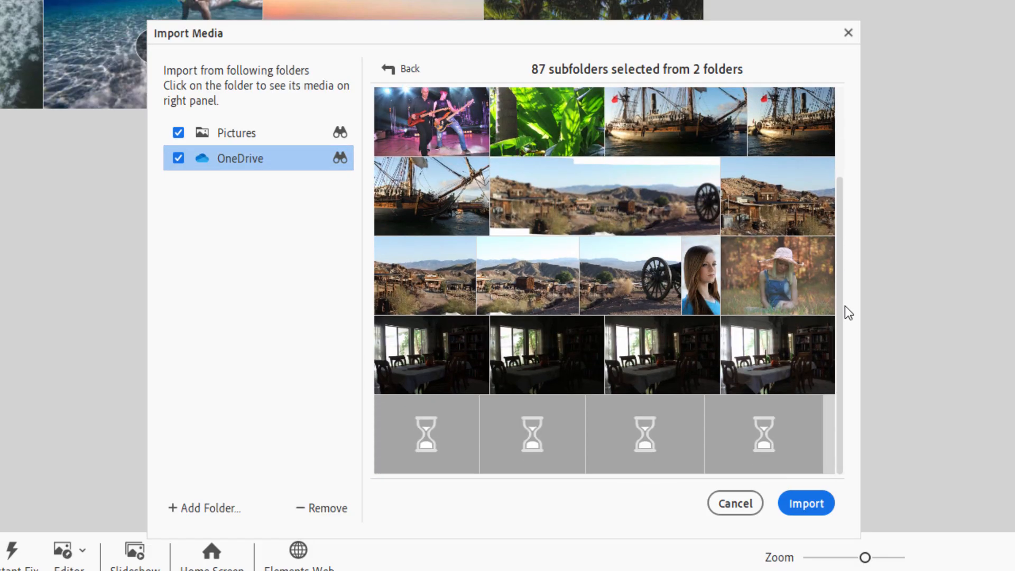
{"action": "scroll", "coordinate": [845, 305], "scroll_direction": "up", "scroll_amount": 3}
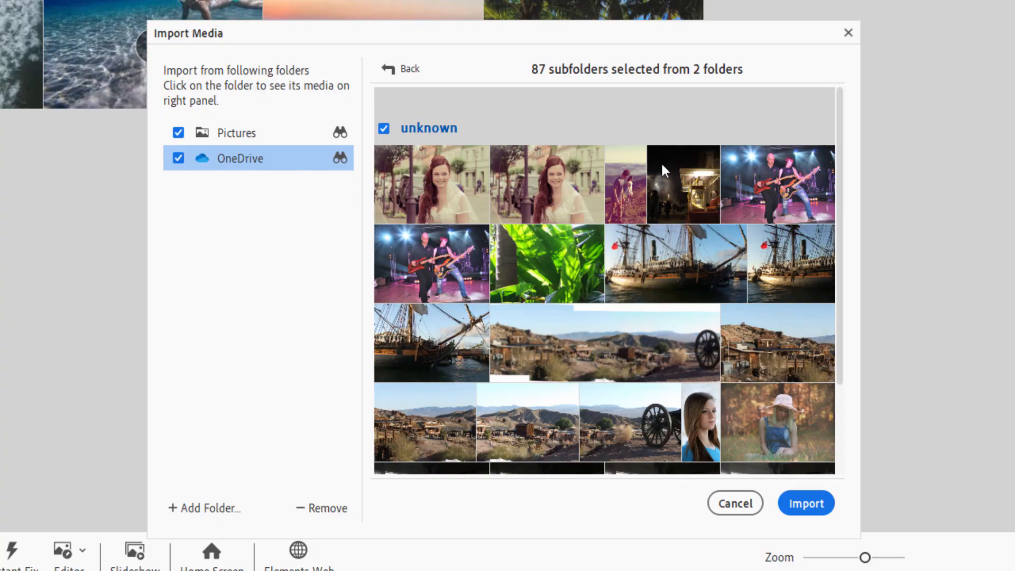
{"action": "left_click", "coordinate": [735, 503]}
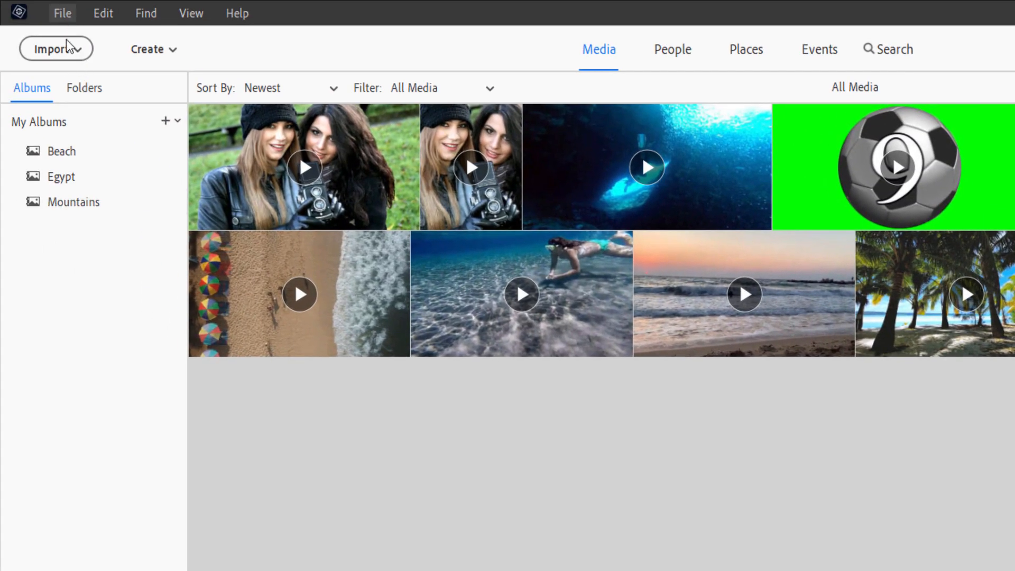
{"action": "left_click", "coordinate": [66, 47]}
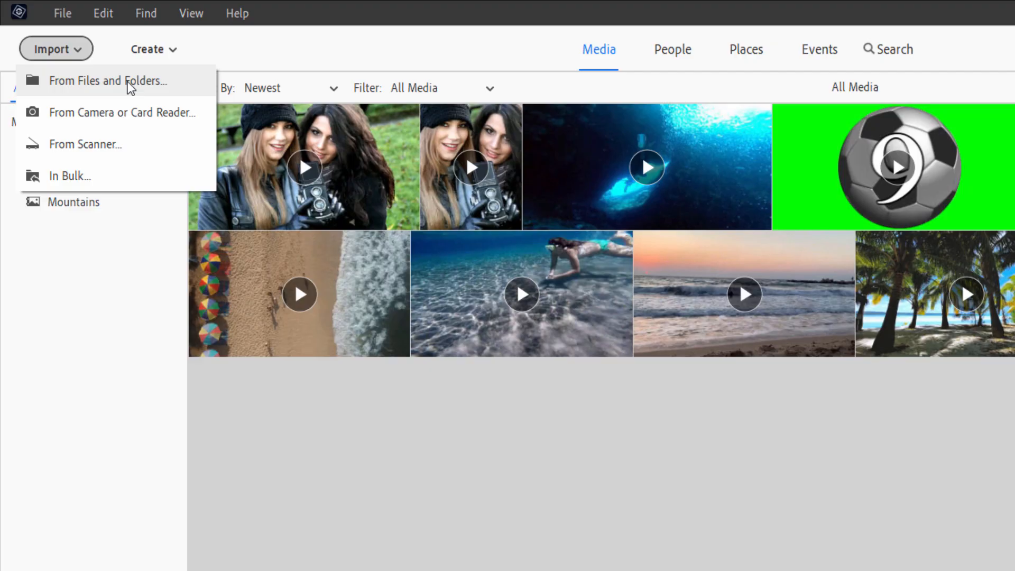
{"action": "left_click", "coordinate": [102, 236]}
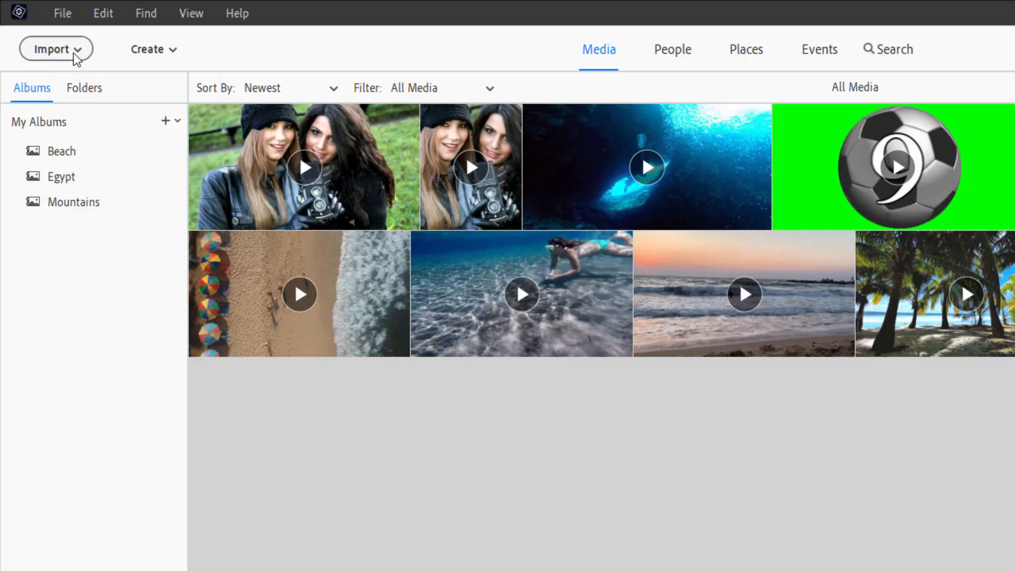
Review the folders offered by the bulk media import once more and close it without importing
{"action": "left_click", "coordinate": [57, 49]}
{"action": "left_click", "coordinate": [58, 154]}
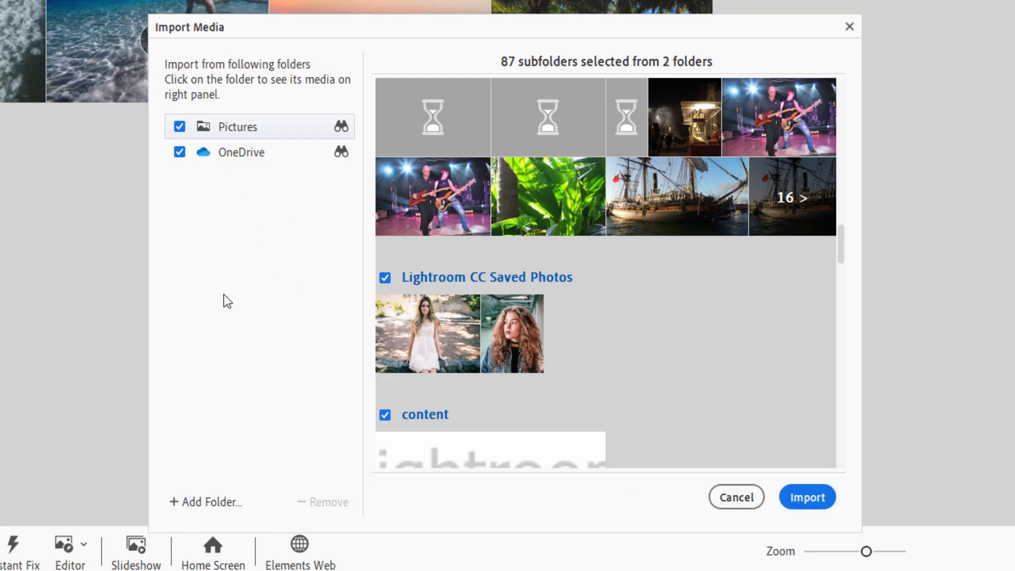
{"action": "left_click", "coordinate": [850, 26]}
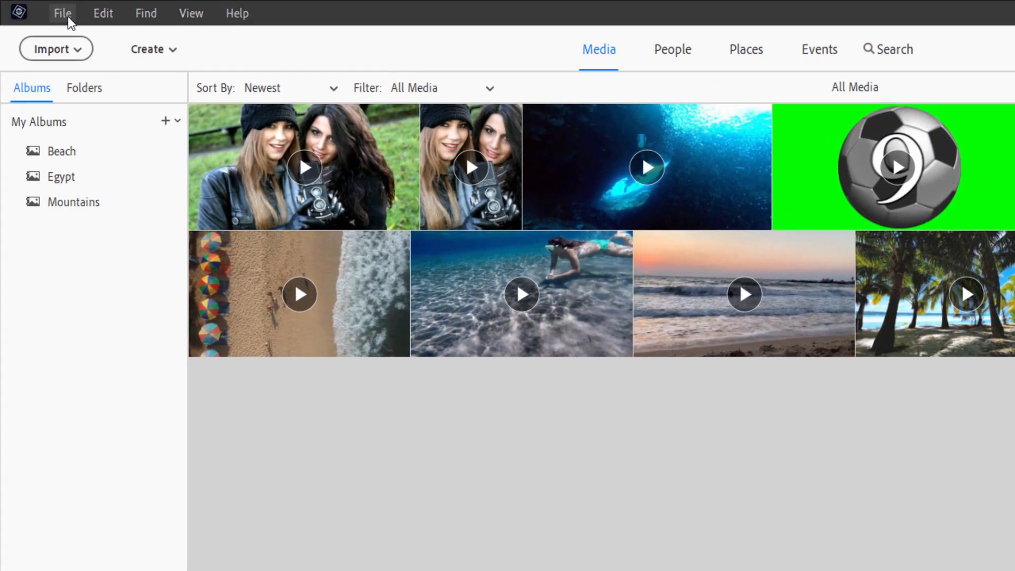
In the Watch Folders settings, select the OneDrive Pictures folder and have new files added automatically to Elements Organizer
{"action": "left_click", "coordinate": [64, 14]}
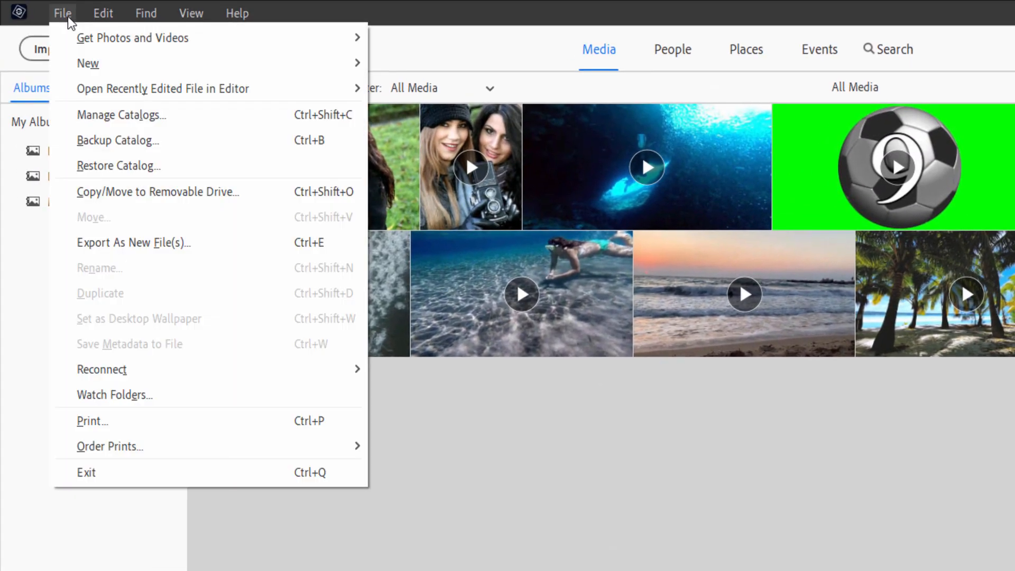
{"action": "left_click", "coordinate": [129, 400]}
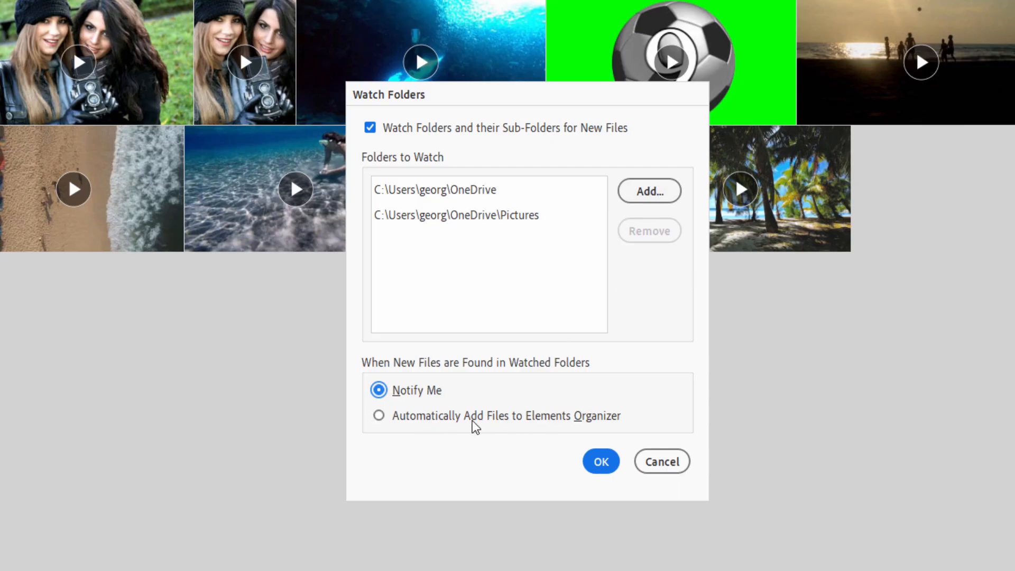
{"action": "left_click", "coordinate": [379, 416]}
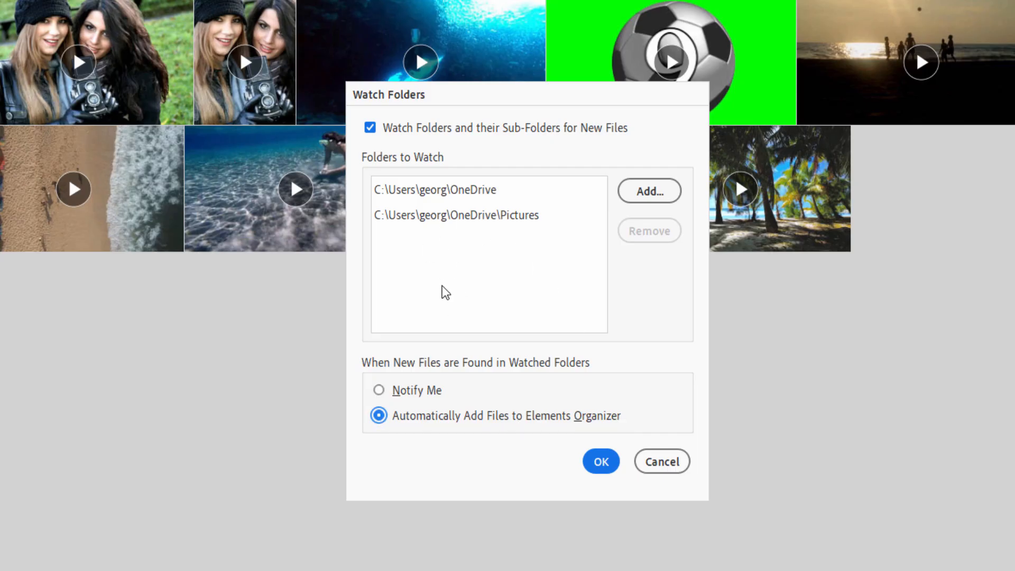
{"action": "left_click", "coordinate": [380, 390]}
{"action": "left_click", "coordinate": [481, 220]}
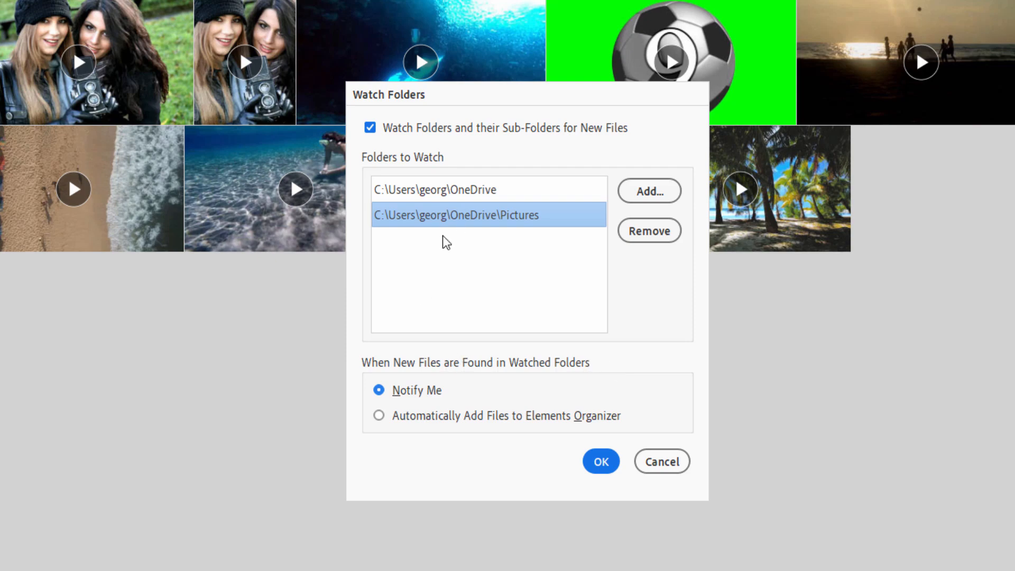
{"action": "left_click", "coordinate": [379, 416]}
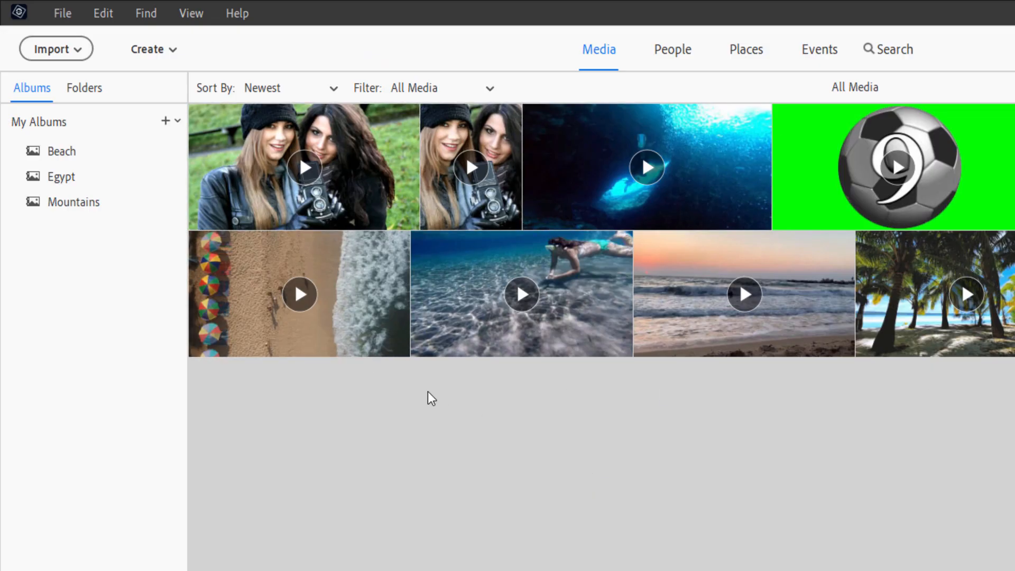
Select the aerial beach, underwater swimmer and sunset sea videos together
{"action": "left_click", "coordinate": [354, 325]}
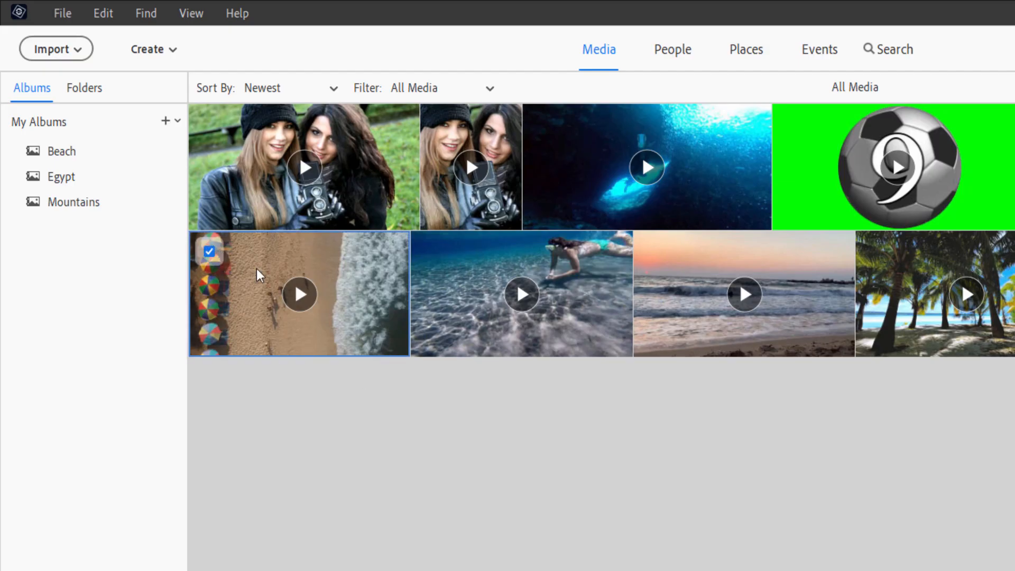
{"action": "left_click", "coordinate": [459, 258]}
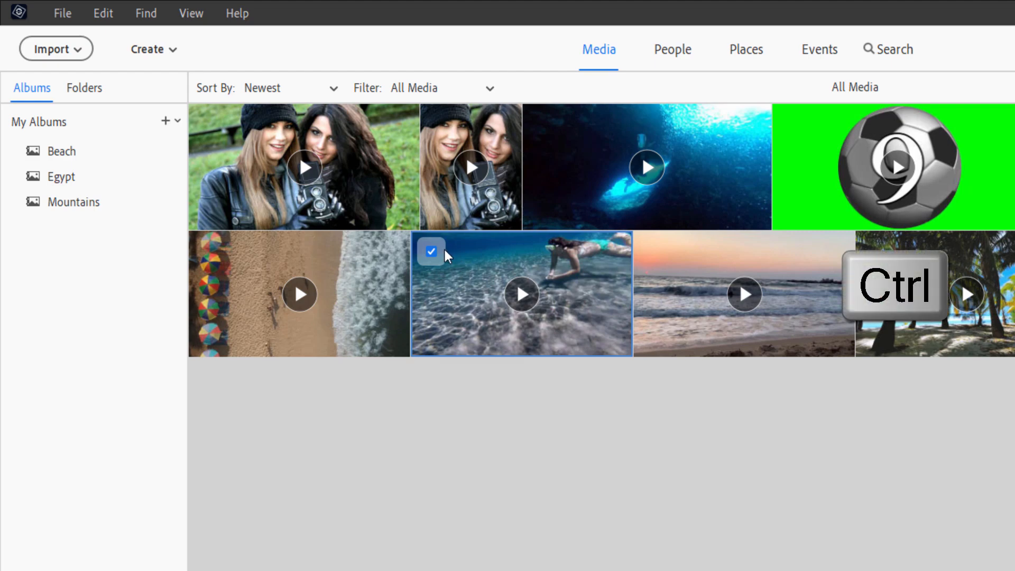
{"action": "left_click", "coordinate": [668, 258], "text": "ctrl"}
{"action": "left_click", "coordinate": [371, 265], "text": "ctrl"}
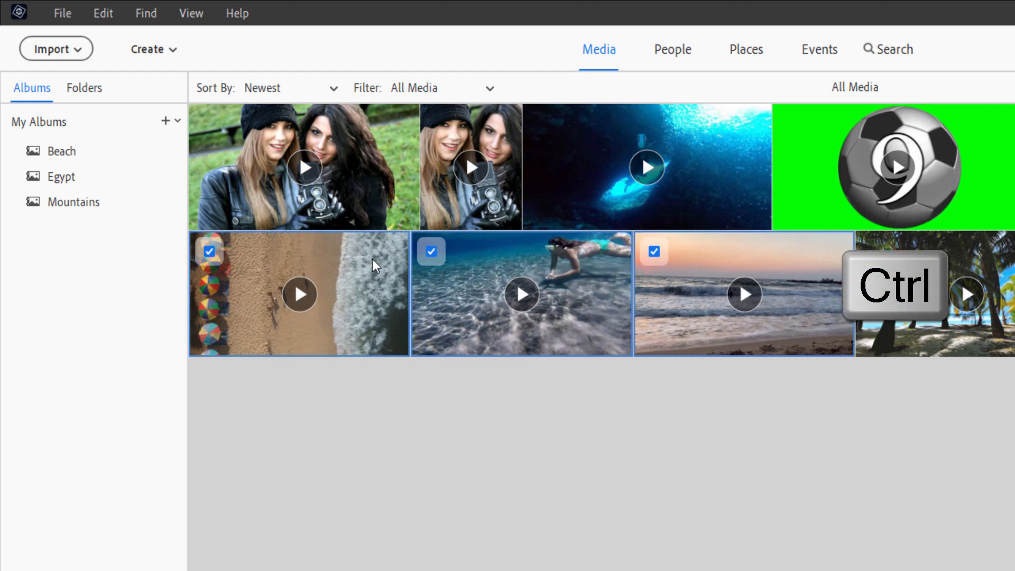
Start deleting the three selected videos with the option to also delete them from the hard disk, and cancel the deletion
{"action": "right_click", "coordinate": [590, 288]}
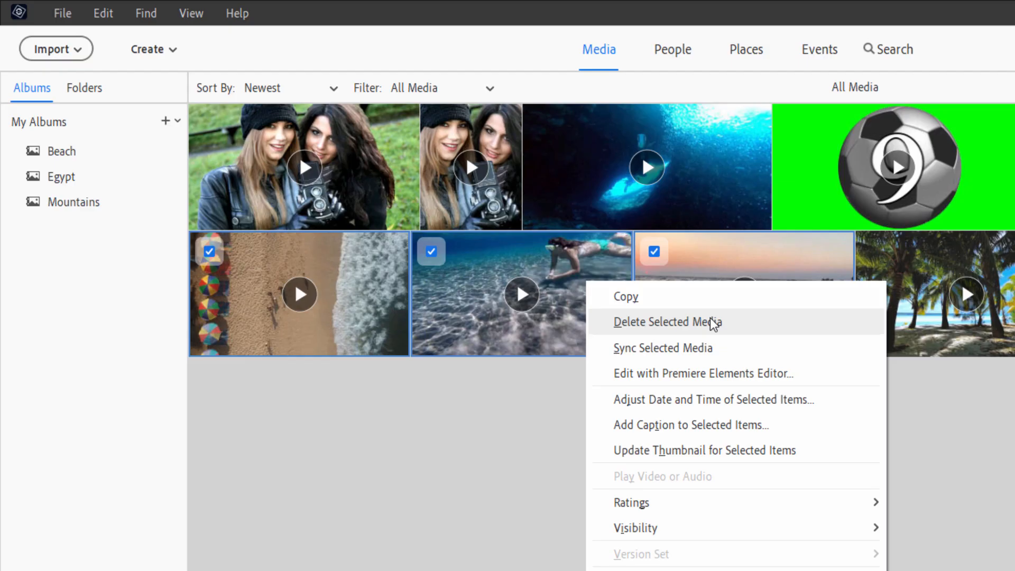
{"action": "left_click", "coordinate": [741, 328]}
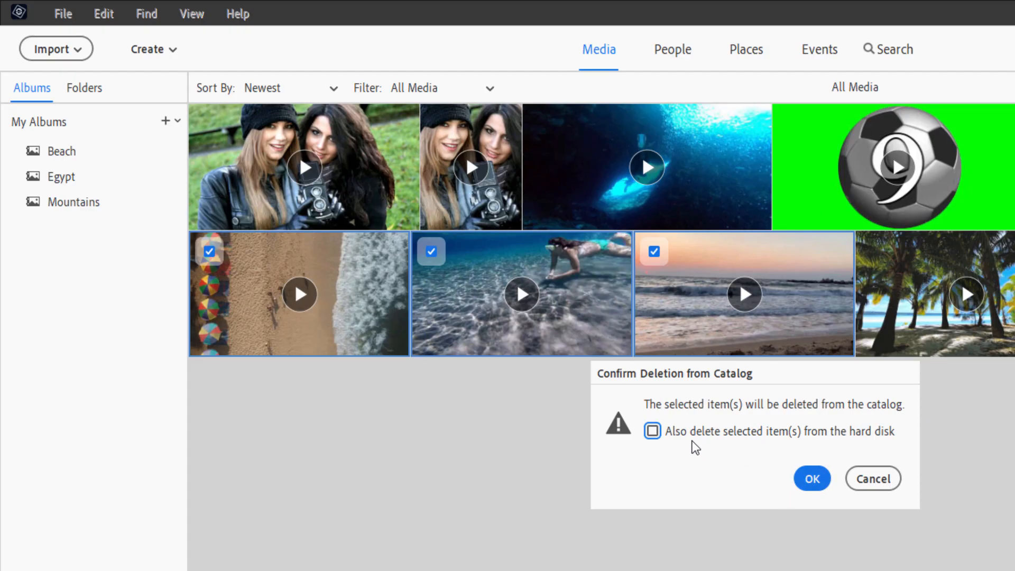
{"action": "left_click", "coordinate": [653, 431]}
{"action": "left_click", "coordinate": [883, 479]}
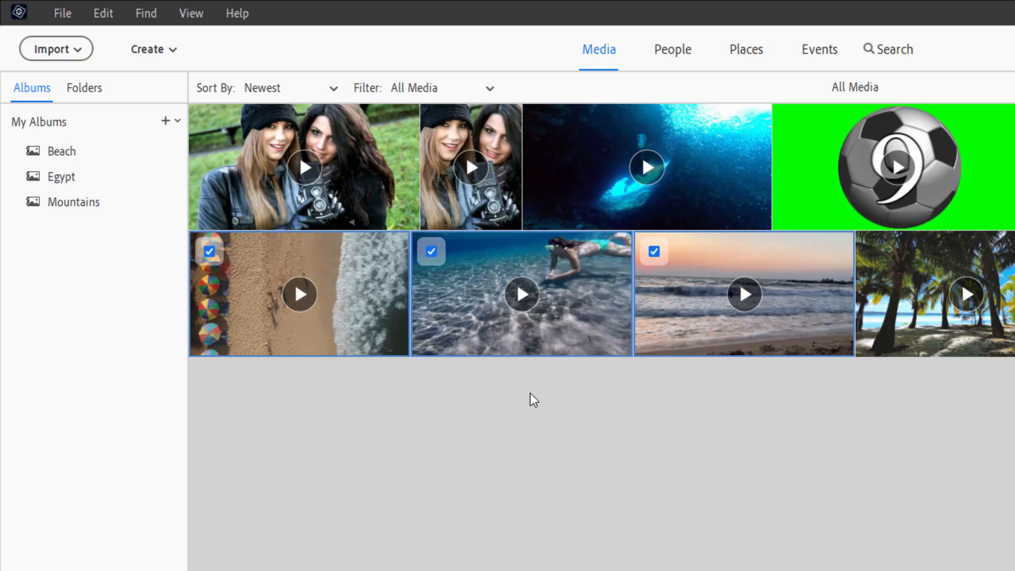
Look at the date and time adjustment options and the caption entry for the selected videos, cancelling both dialogs
{"action": "right_click", "coordinate": [579, 322]}
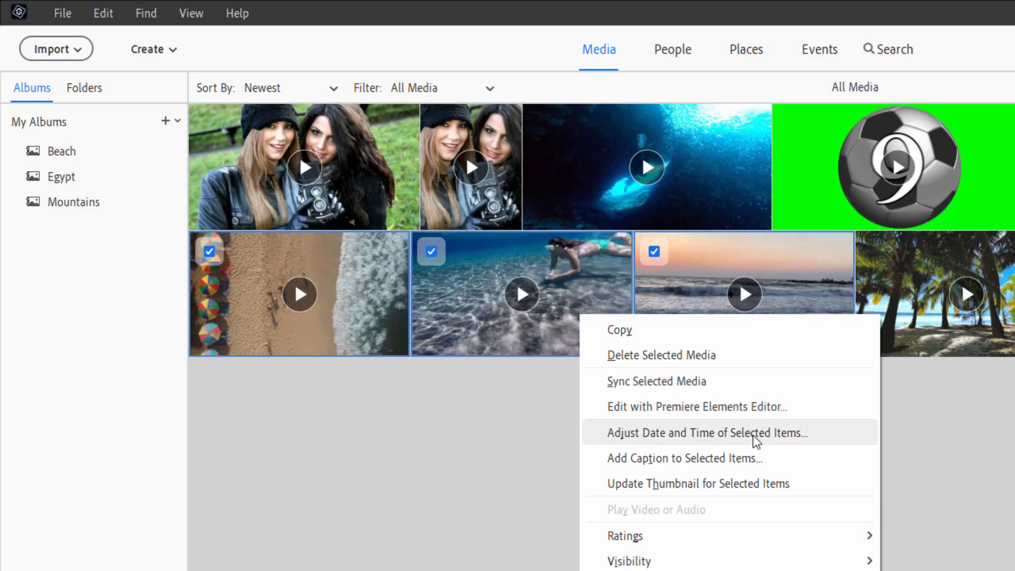
{"action": "left_click", "coordinate": [746, 433]}
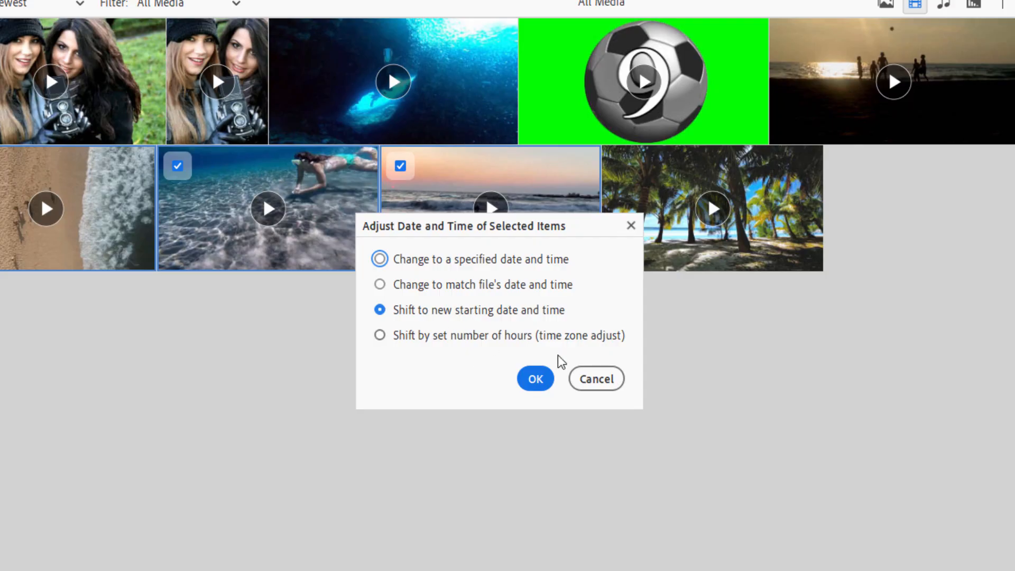
{"action": "left_click", "coordinate": [597, 379]}
{"action": "right_click", "coordinate": [344, 232]}
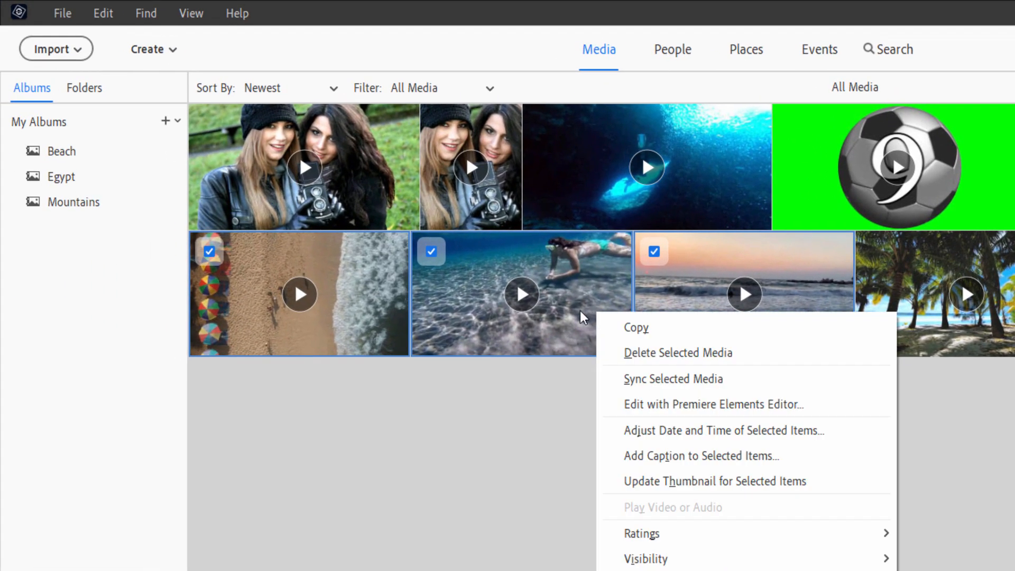
{"action": "left_click", "coordinate": [709, 456]}
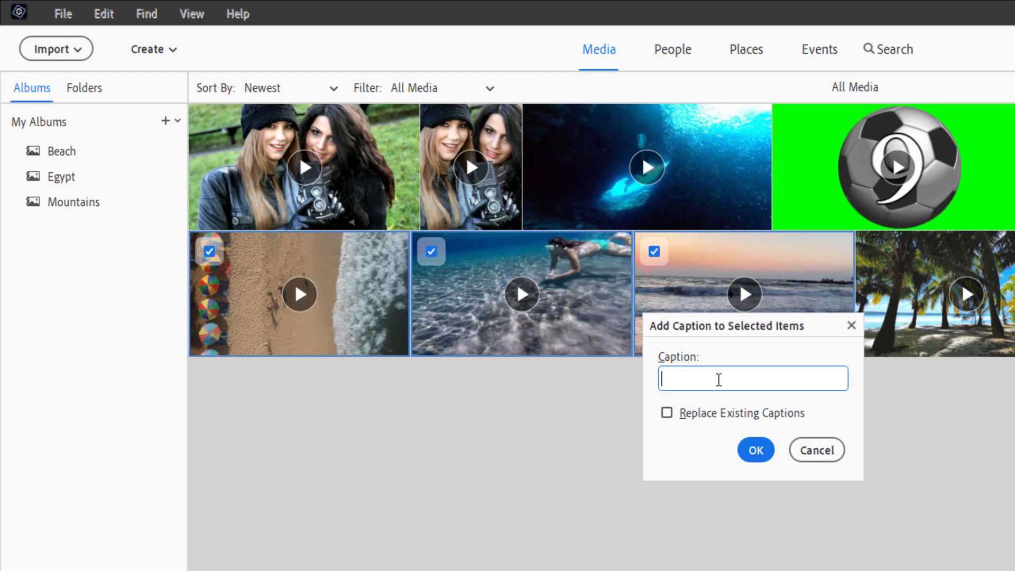
{"action": "left_click", "coordinate": [829, 455]}
{"action": "right_click", "coordinate": [693, 309]}
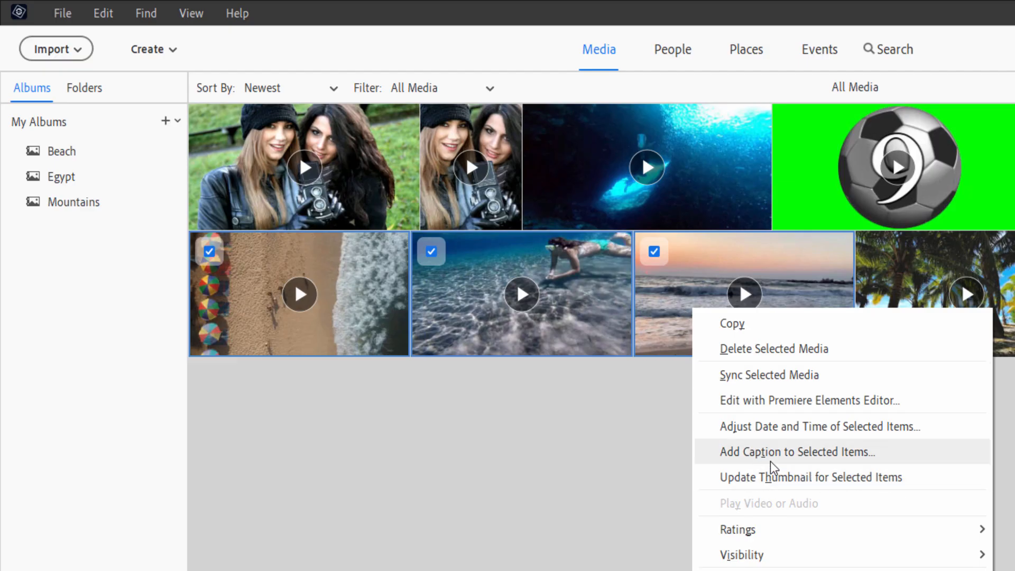
{"action": "key", "text": "Escape"}
Select only the underwater swimmer video, play it in the preview player and close the player
{"action": "left_click", "coordinate": [585, 274]}
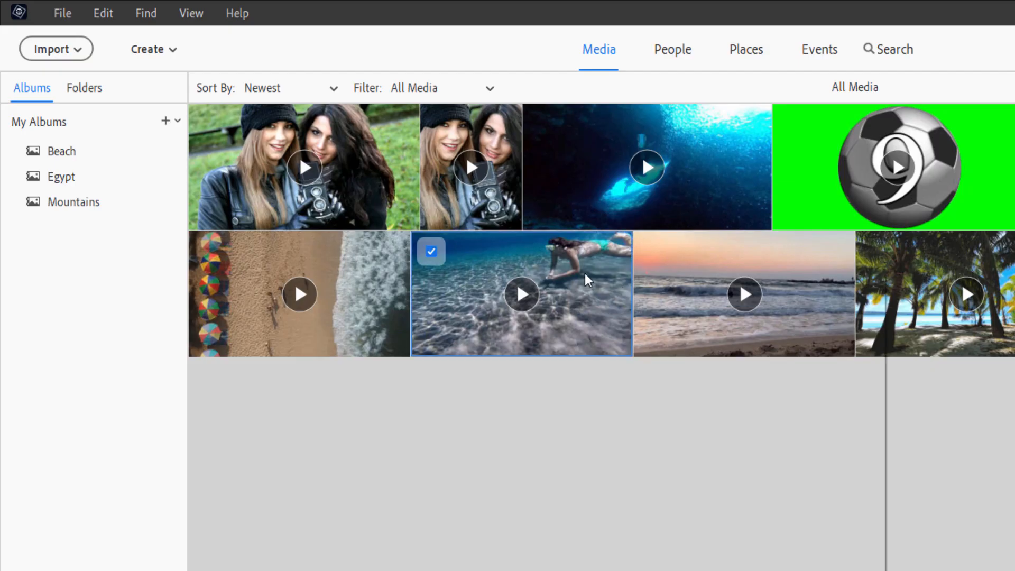
{"action": "right_click", "coordinate": [585, 274]}
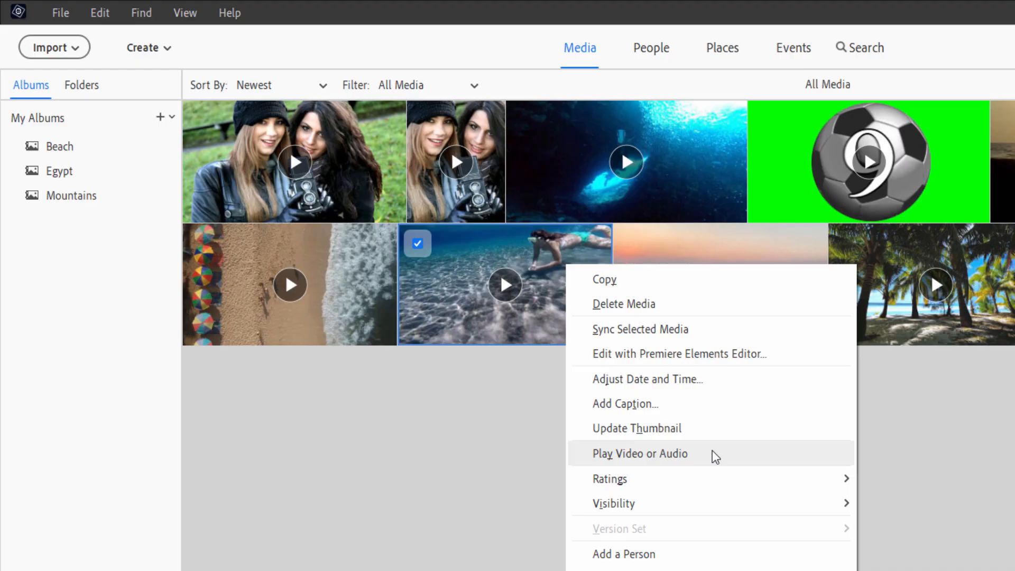
{"action": "left_click", "coordinate": [736, 469]}
{"action": "left_click_drag", "start_coordinate": [547, 76], "coordinate": [490, 71]}
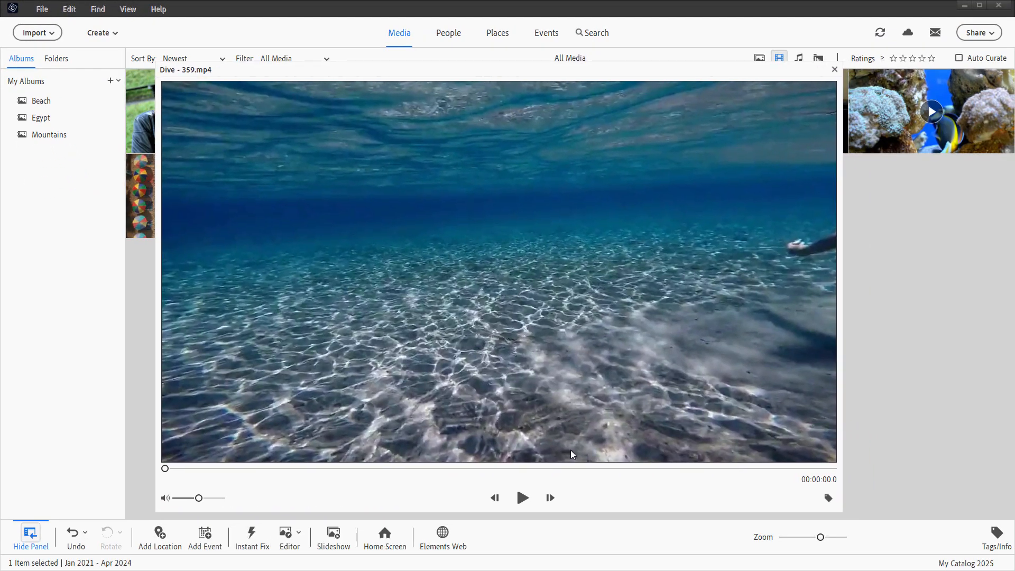
{"action": "left_click", "coordinate": [526, 501]}
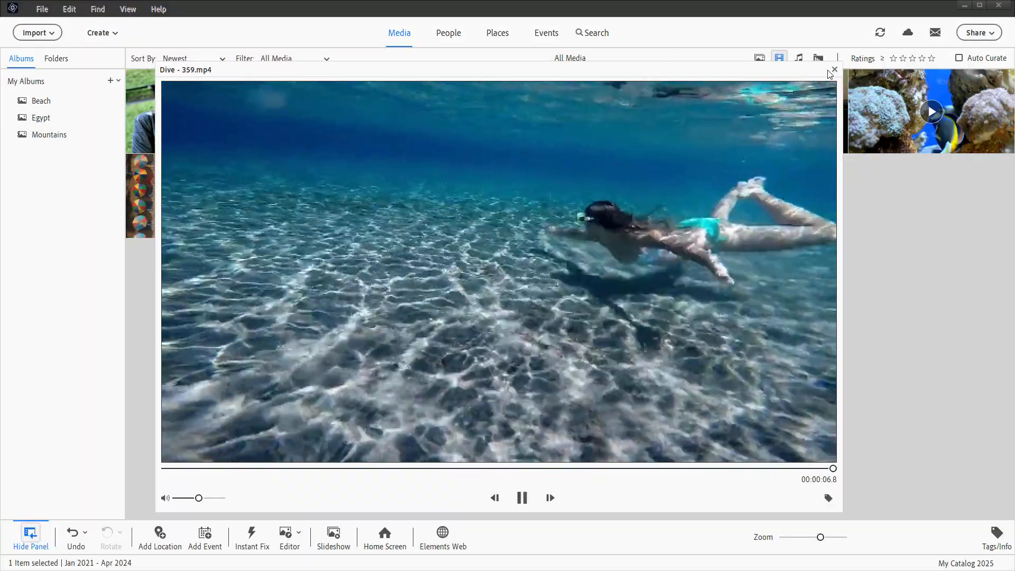
{"action": "left_click", "coordinate": [834, 70]}
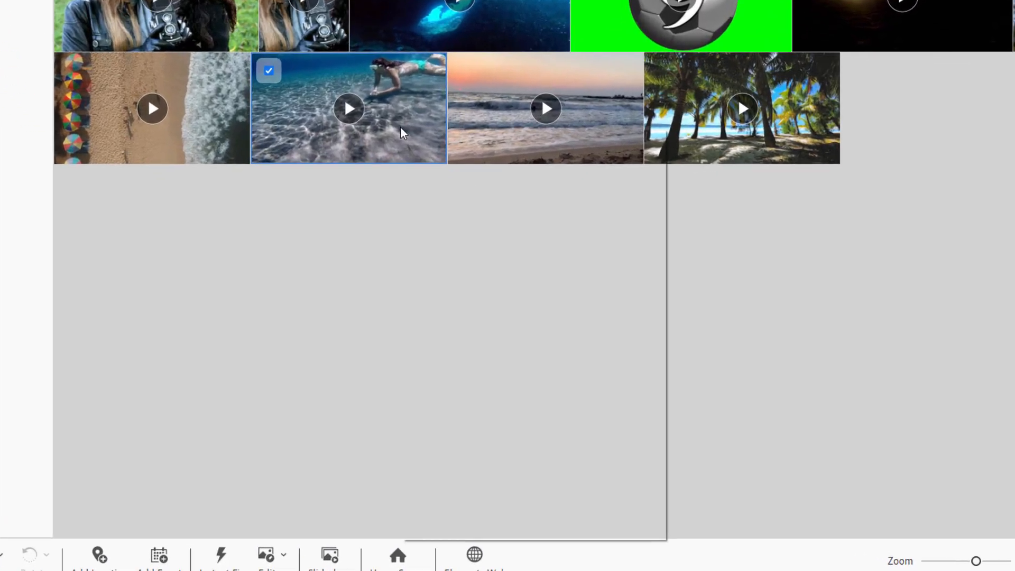
Remove the "scuba" smart tag from the underwater swimmer video
{"action": "right_click", "coordinate": [384, 204]}
{"action": "mouse_move", "coordinate": [481, 312]}
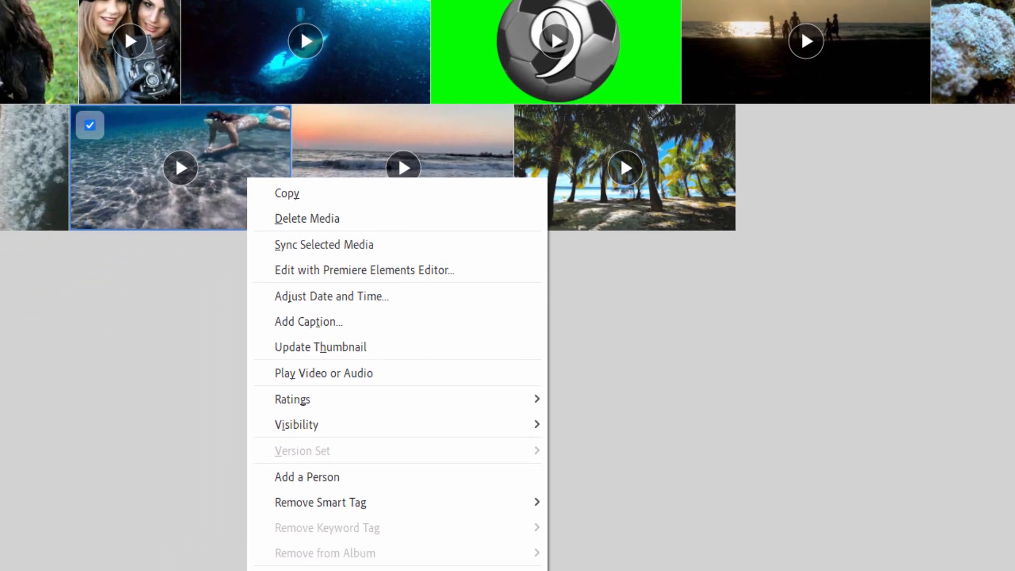
{"action": "mouse_move", "coordinate": [364, 550]}
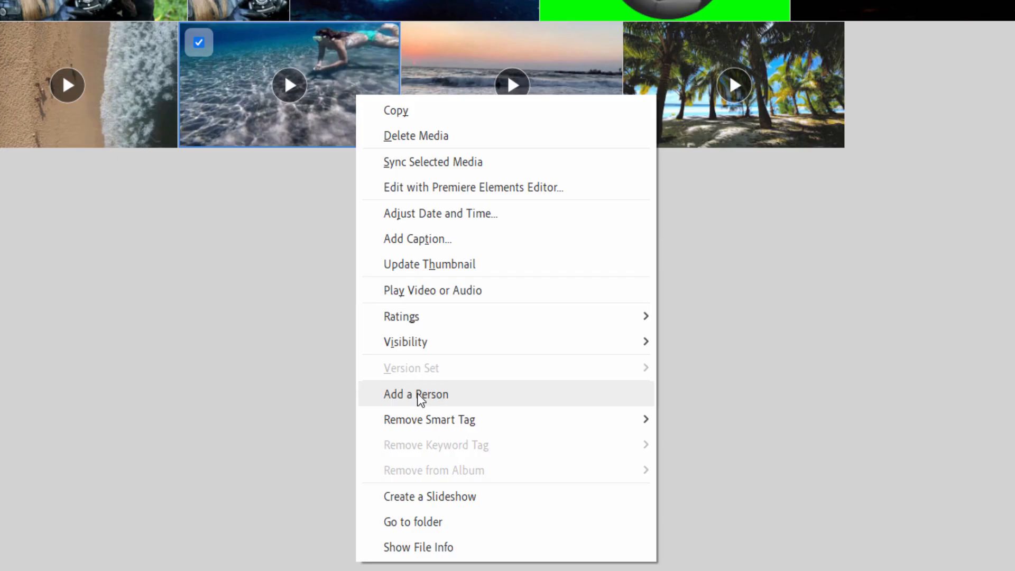
{"action": "mouse_move", "coordinate": [476, 422]}
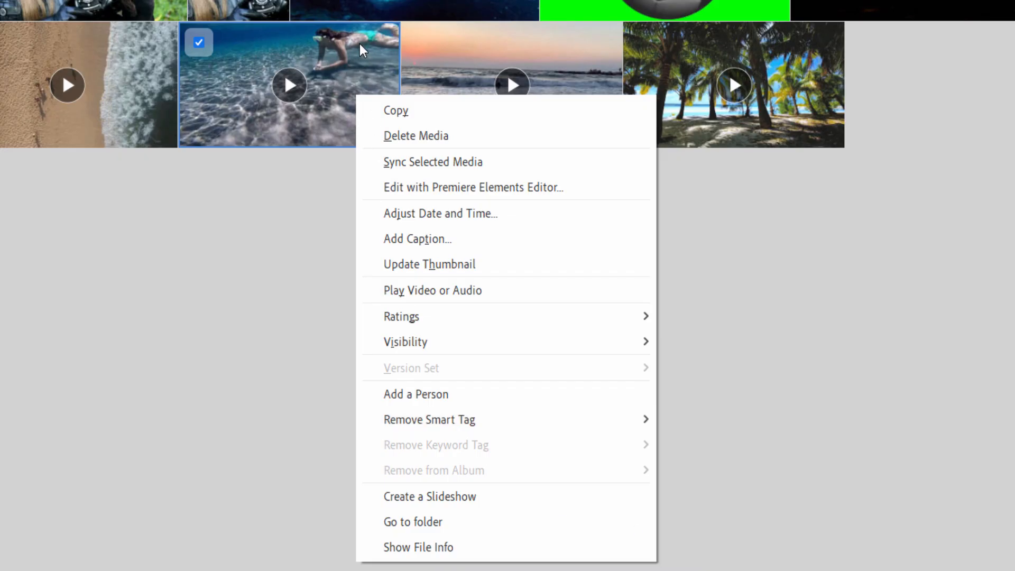
{"action": "mouse_move", "coordinate": [529, 420]}
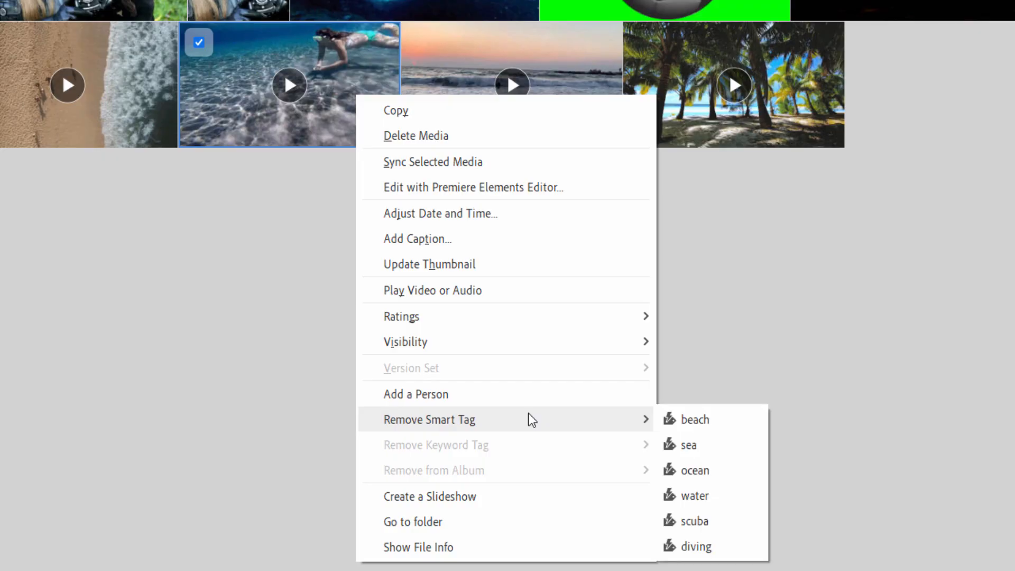
{"action": "left_click", "coordinate": [689, 521]}
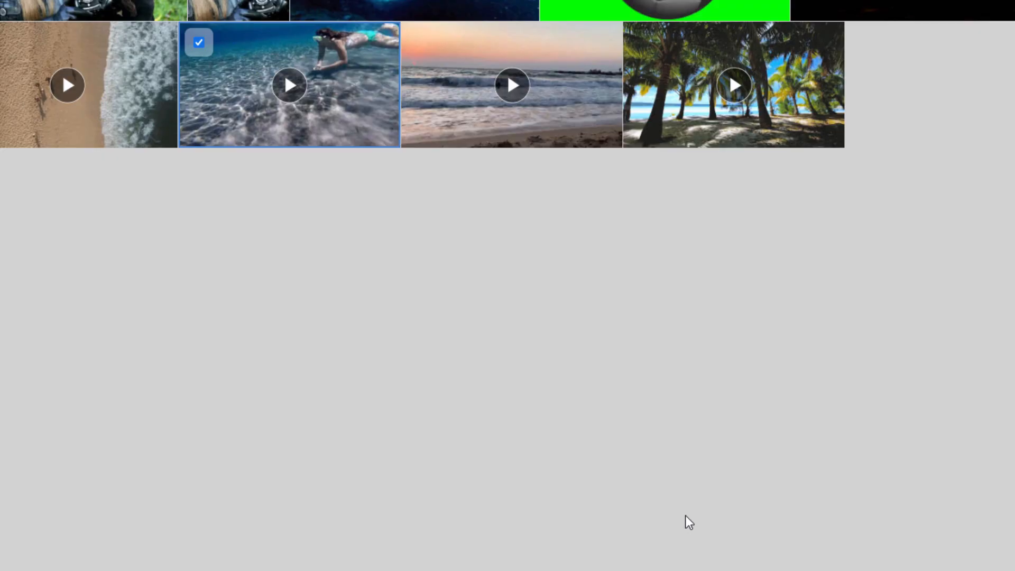
Go to the folder that contains the underwater swimmer video and look through the surrounding folder list
{"action": "right_click", "coordinate": [352, 67]}
{"action": "mouse_move", "coordinate": [529, 392]}
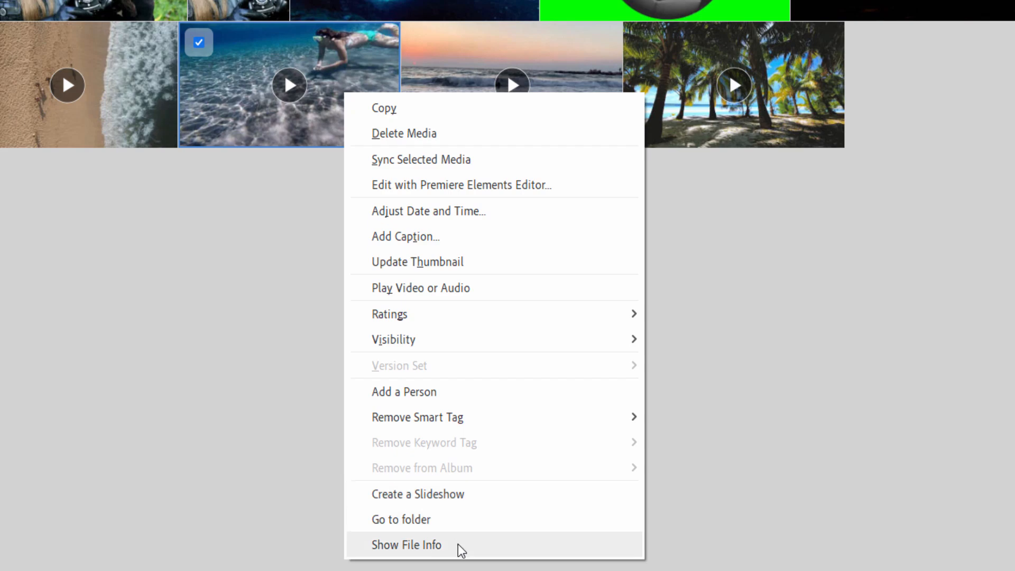
{"action": "left_click", "coordinate": [459, 521]}
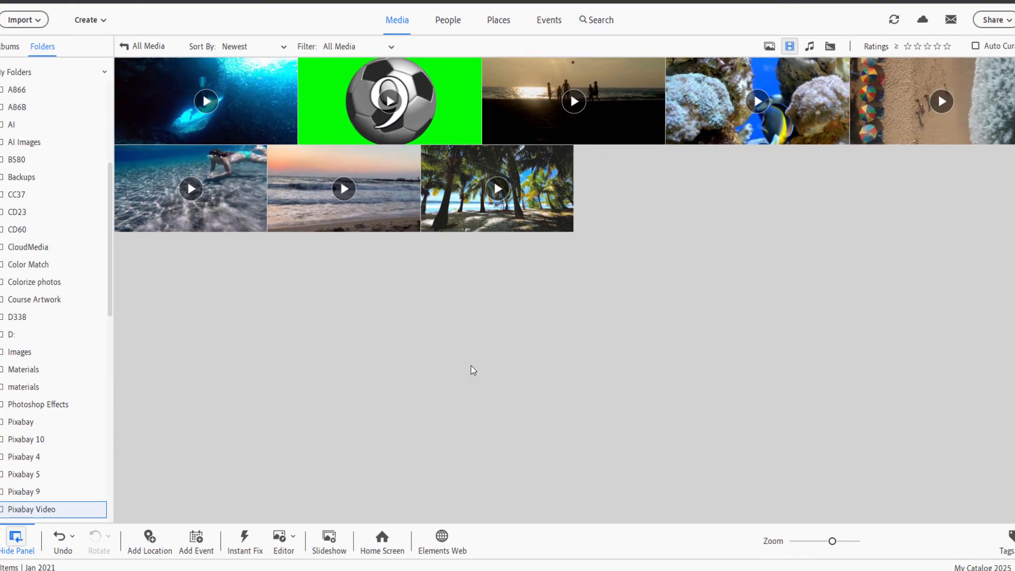
{"action": "scroll", "coordinate": [110, 235], "scroll_direction": "up", "scroll_amount": 2}
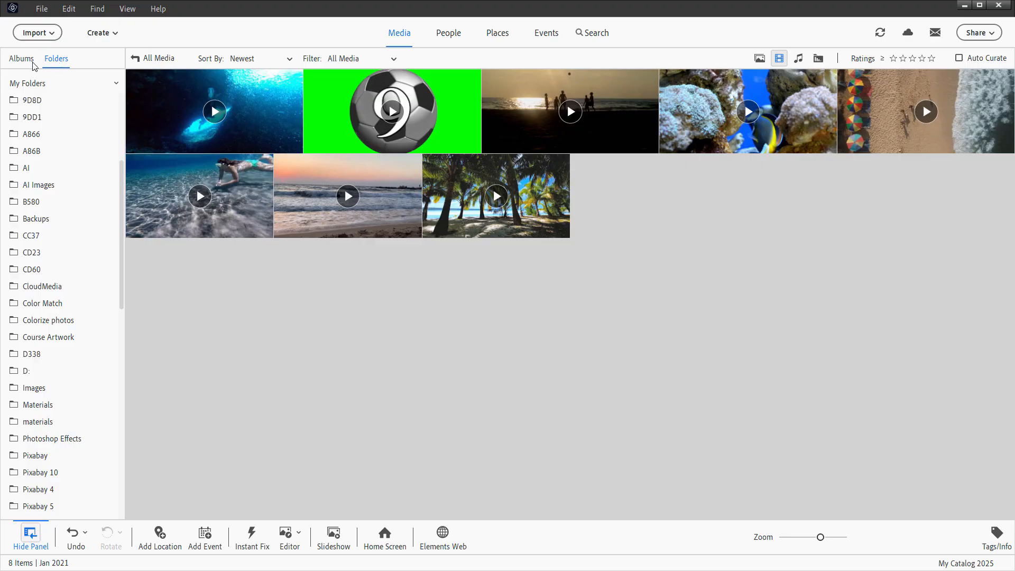
{"action": "scroll", "coordinate": [113, 222], "scroll_direction": "down", "scroll_amount": 5}
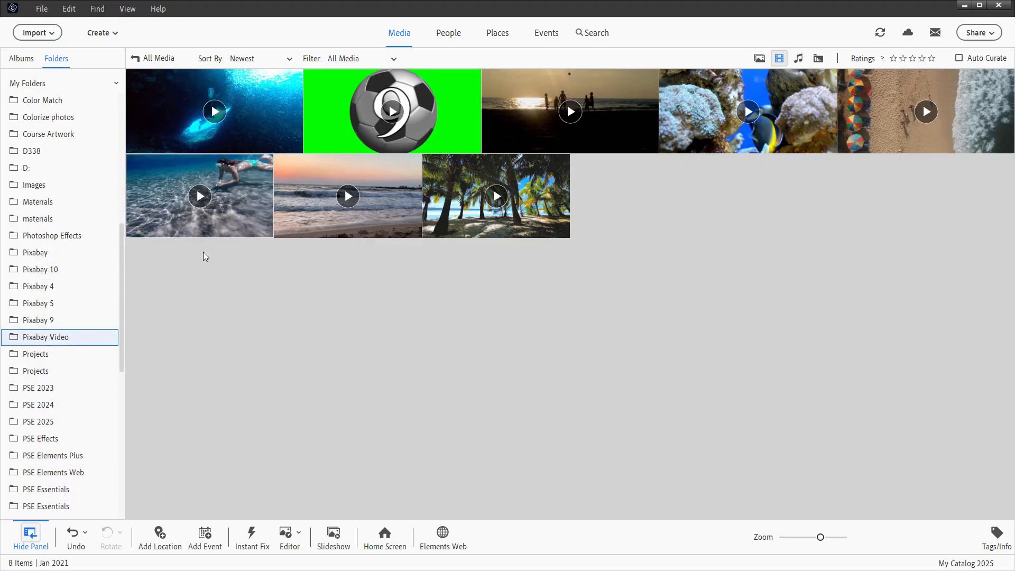
Return to the albums list and show the file information of the underwater swimmer video
{"action": "left_click", "coordinate": [28, 59]}
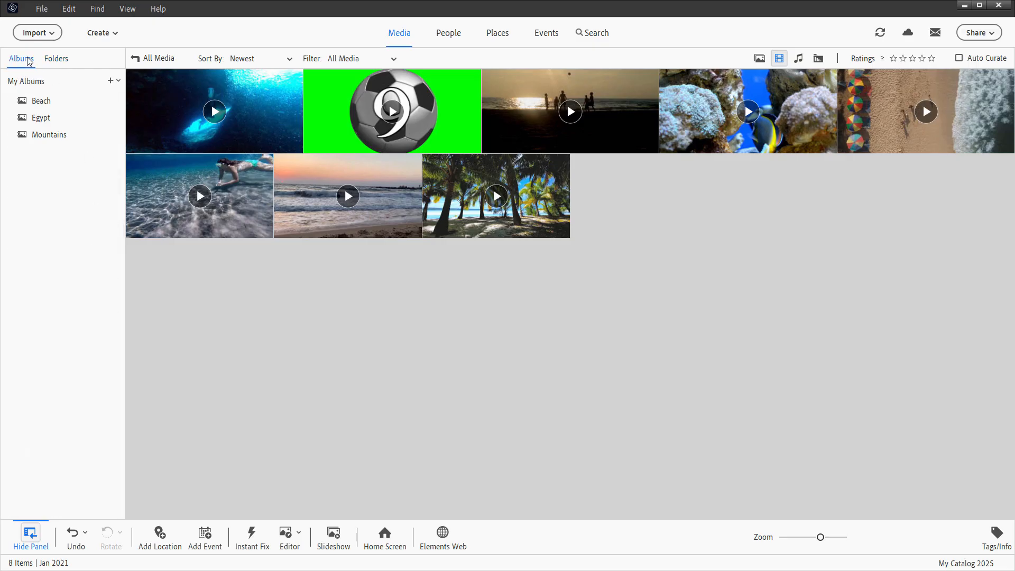
{"action": "right_click", "coordinate": [255, 194]}
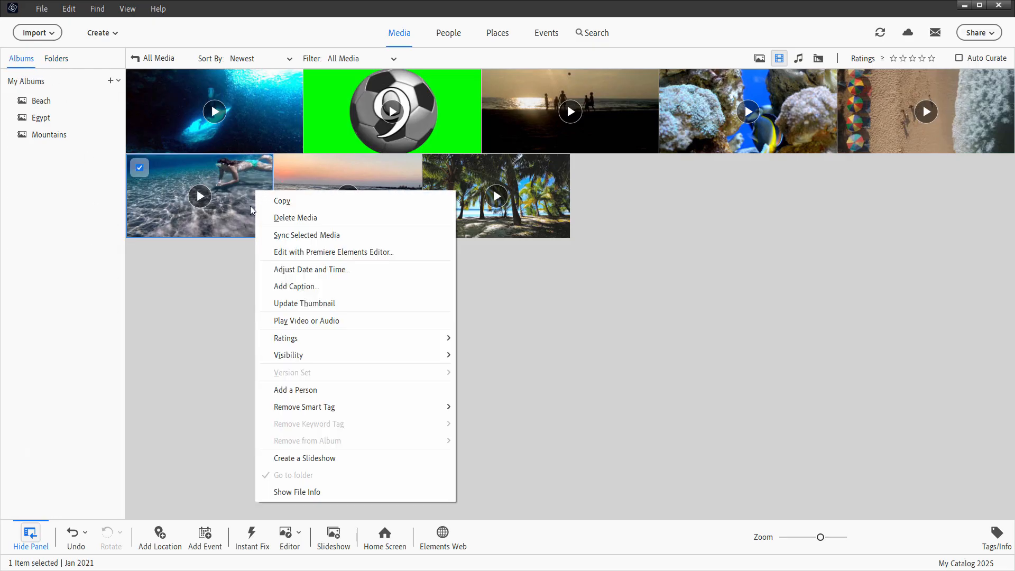
{"action": "left_click", "coordinate": [319, 494]}
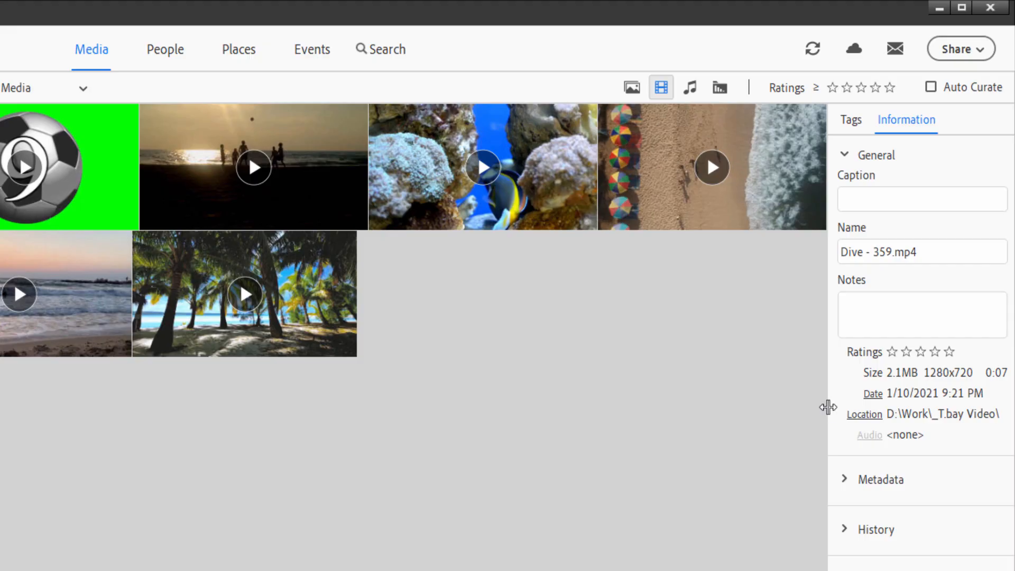
Widen the file information area and give the underwater swimmer video a four-star rating
{"action": "left_click_drag", "start_coordinate": [829, 407], "coordinate": [656, 405]}
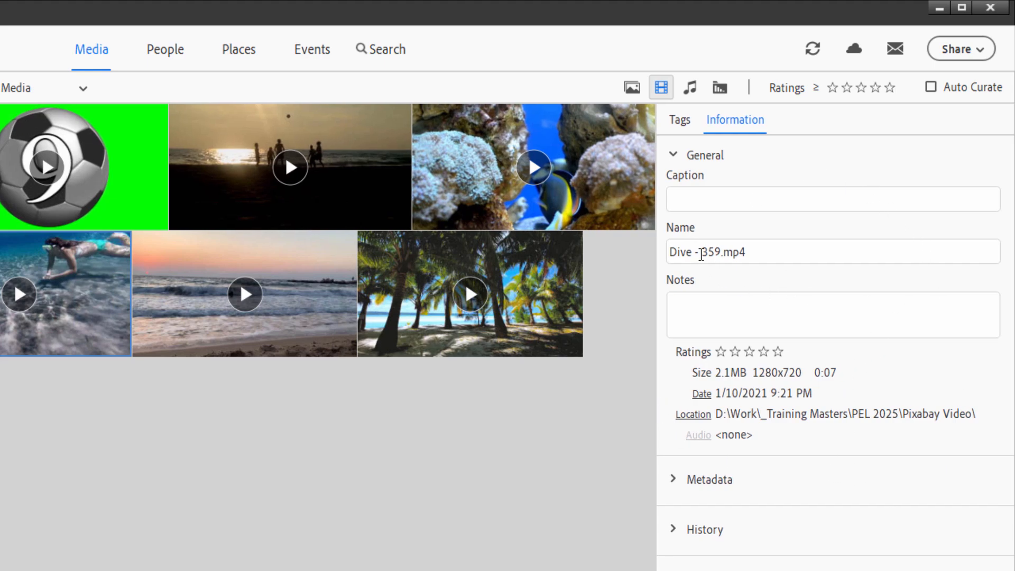
{"action": "left_click", "coordinate": [733, 199]}
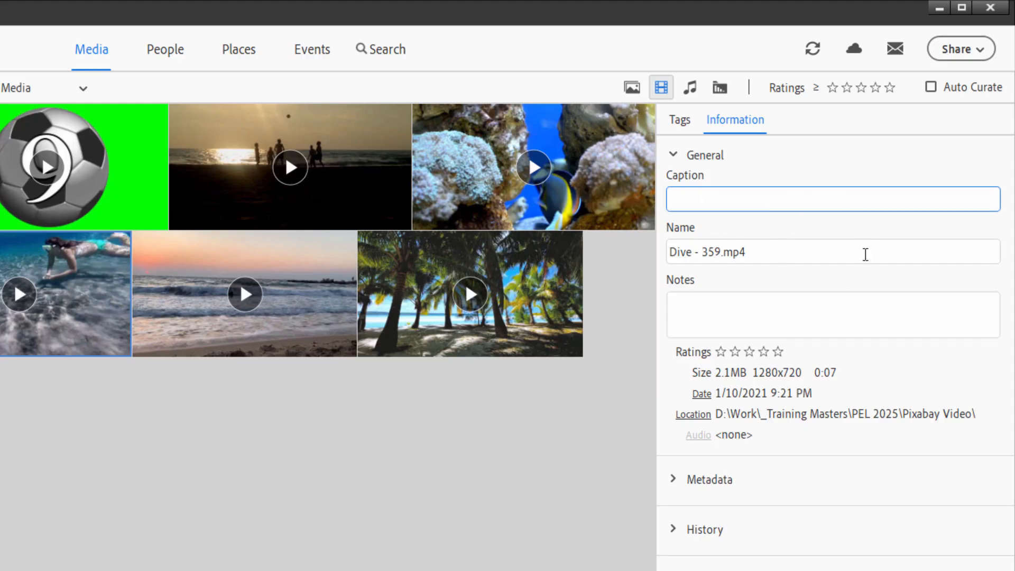
{"action": "left_click", "coordinate": [783, 306]}
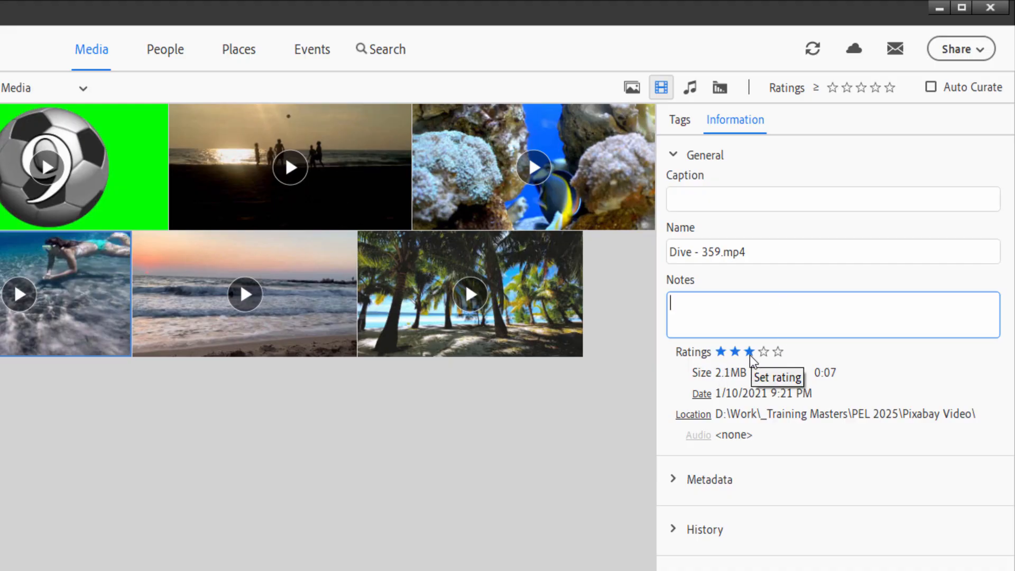
{"action": "left_click", "coordinate": [764, 352]}
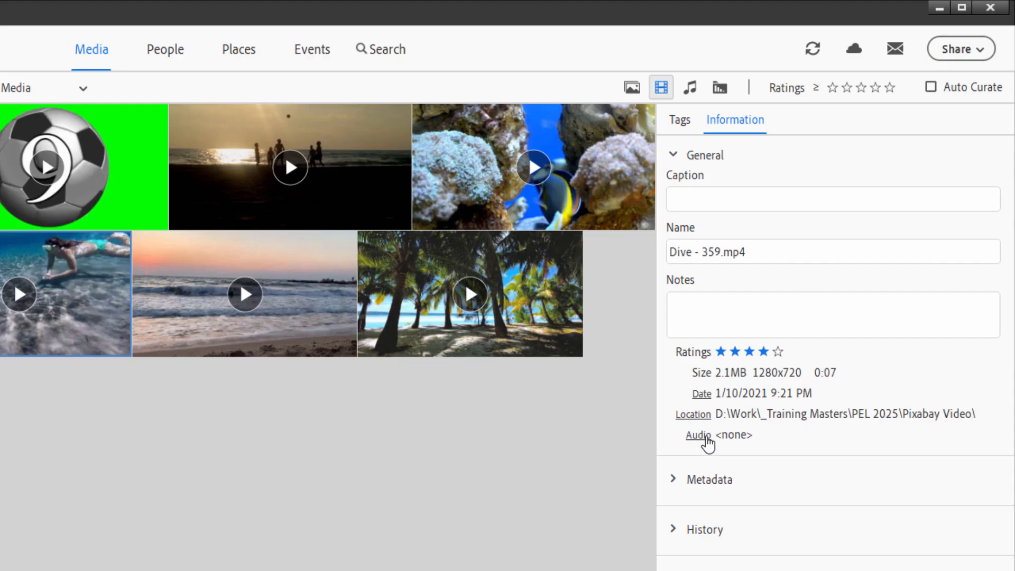
Examine the underwater swimmer video's metadata and import history, and look through the available keyword tag categories
{"action": "left_click", "coordinate": [674, 479]}
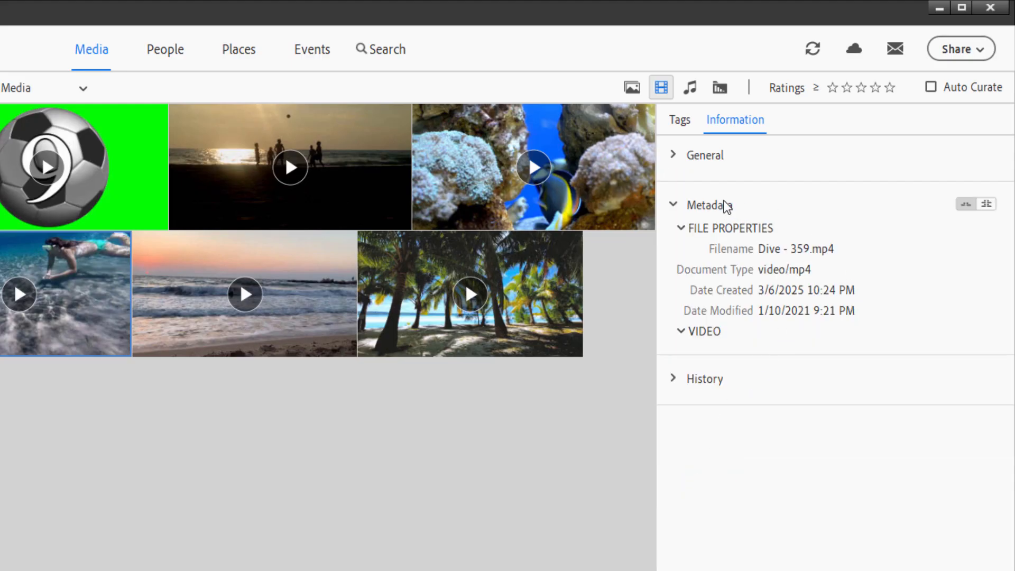
{"action": "left_click", "coordinate": [674, 205]}
{"action": "left_click", "coordinate": [688, 255]}
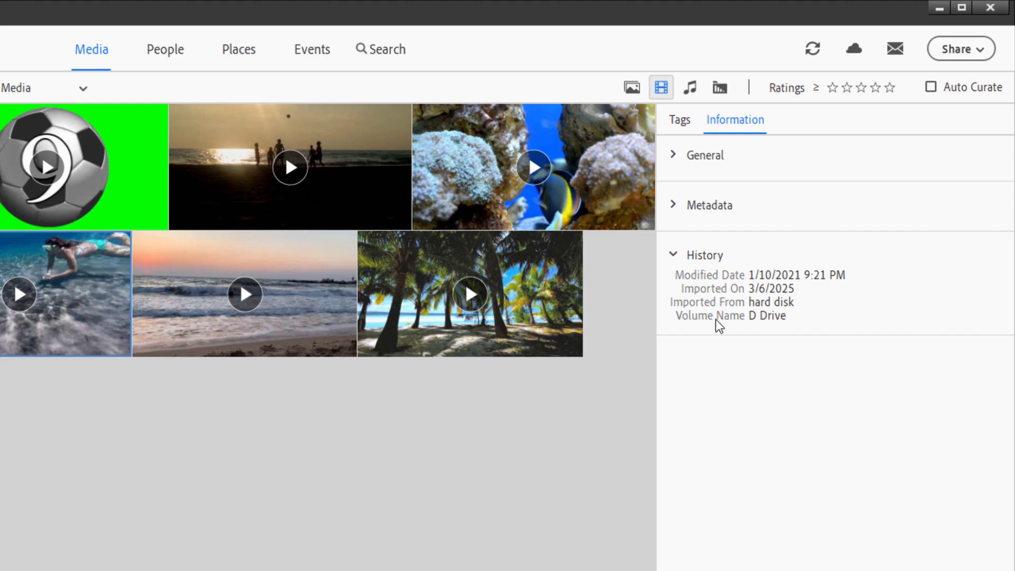
{"action": "left_click", "coordinate": [675, 255]}
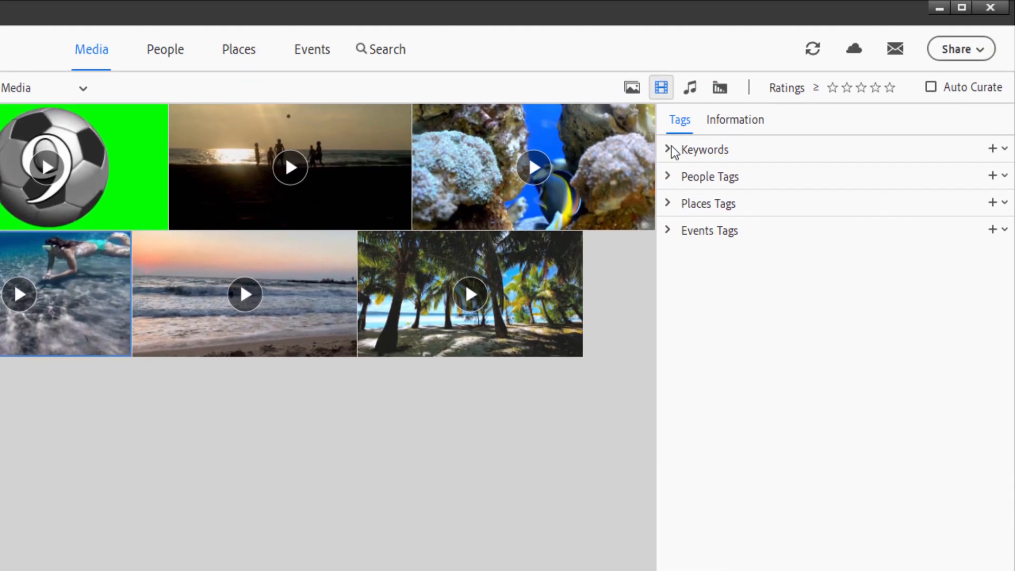
{"action": "left_click", "coordinate": [669, 150]}
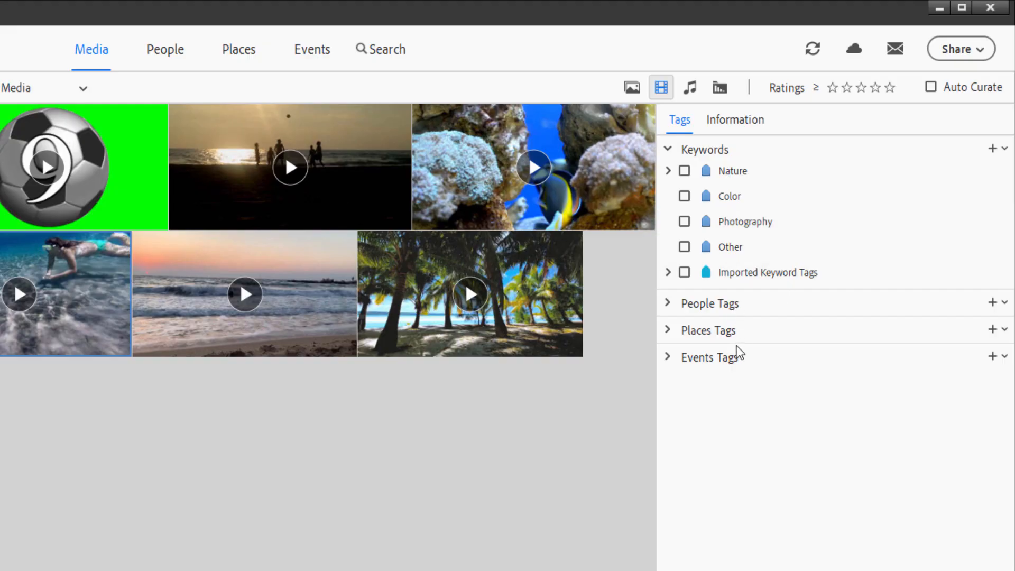
{"action": "left_click", "coordinate": [670, 150]}
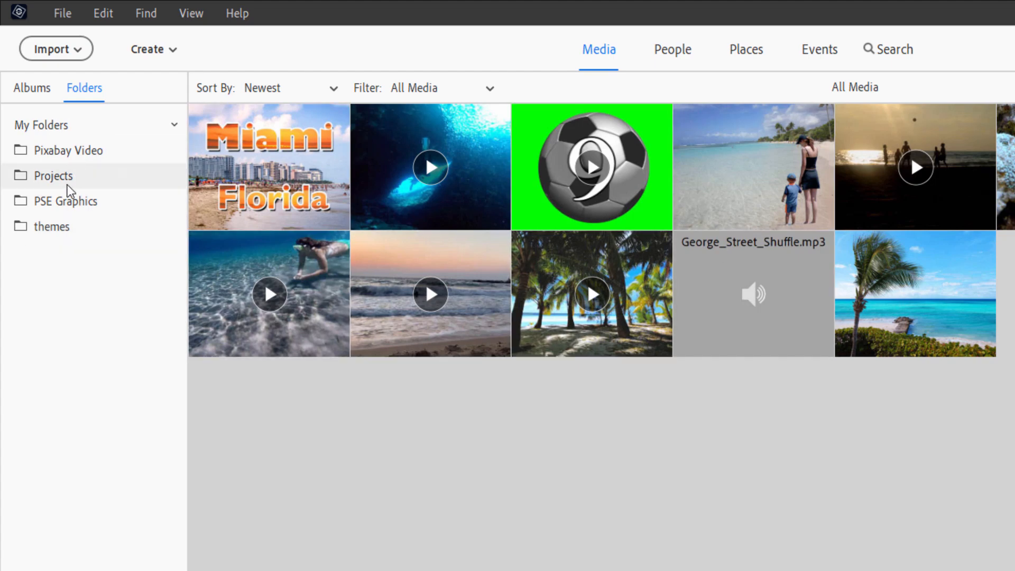
Look through the media in the Pixabay Video, Projects and PSE Graphics folders and return to all media
{"action": "left_click", "coordinate": [41, 157]}
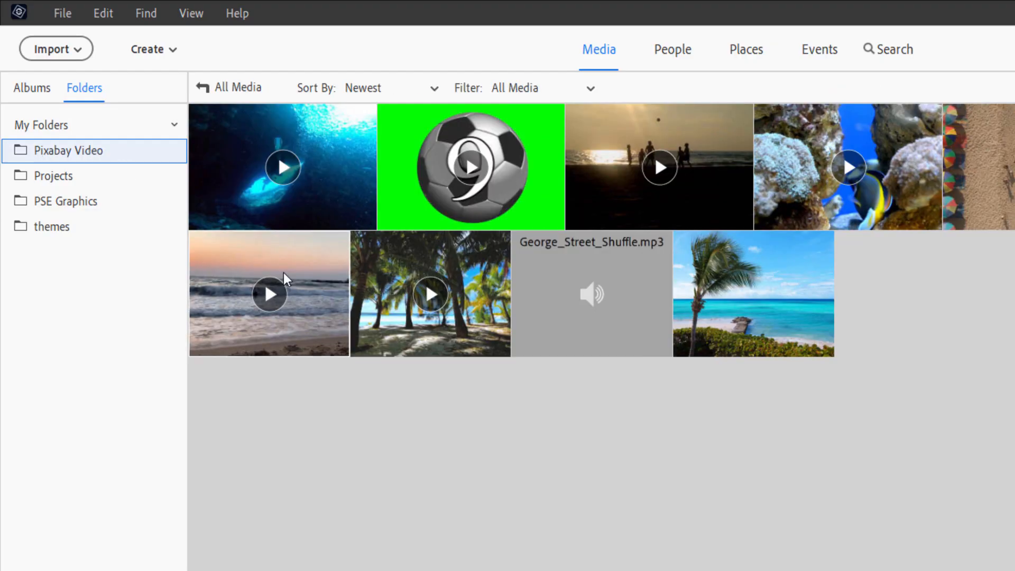
{"action": "left_click", "coordinate": [97, 185]}
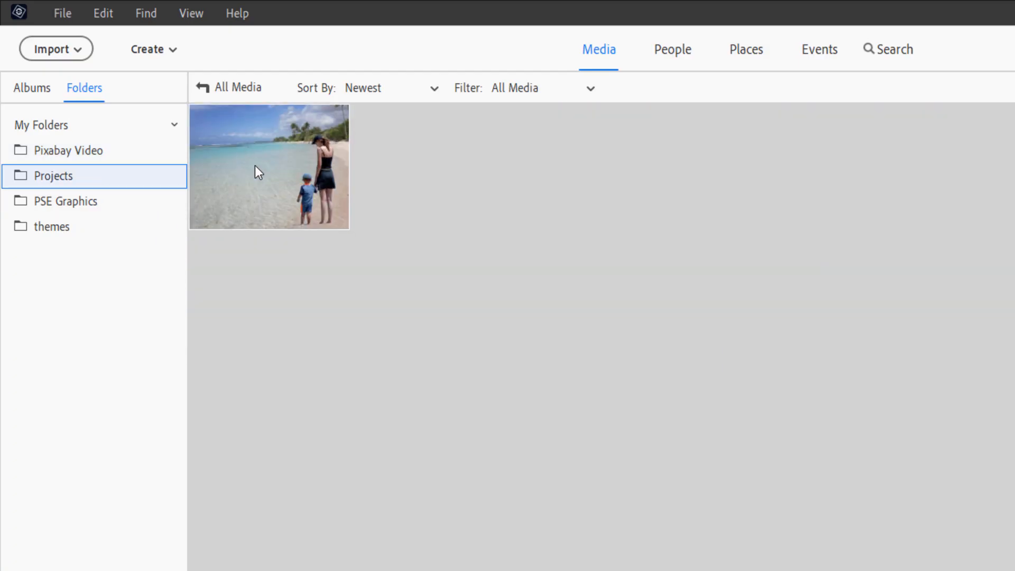
{"action": "left_click", "coordinate": [109, 203]}
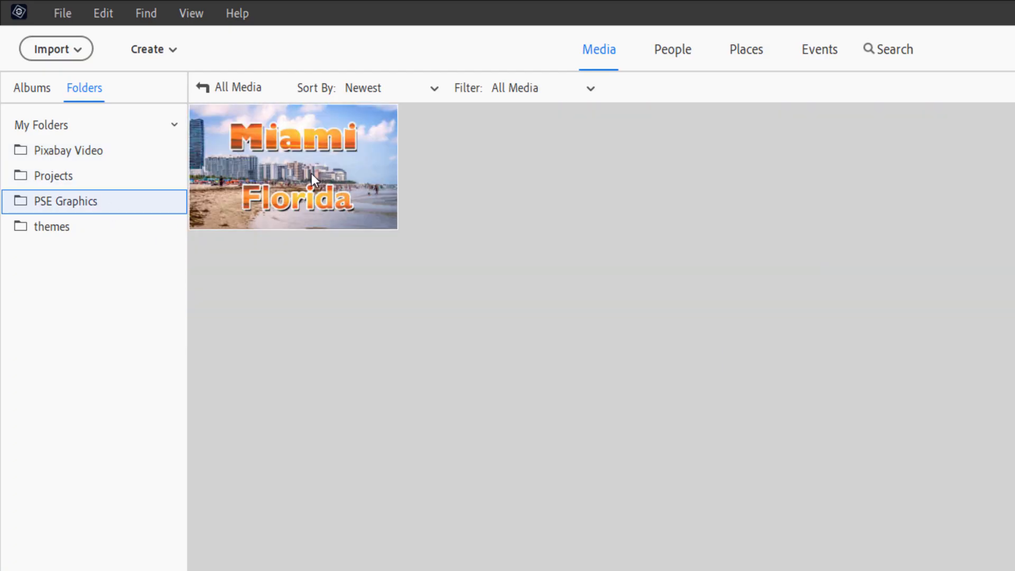
{"action": "left_click", "coordinate": [221, 87]}
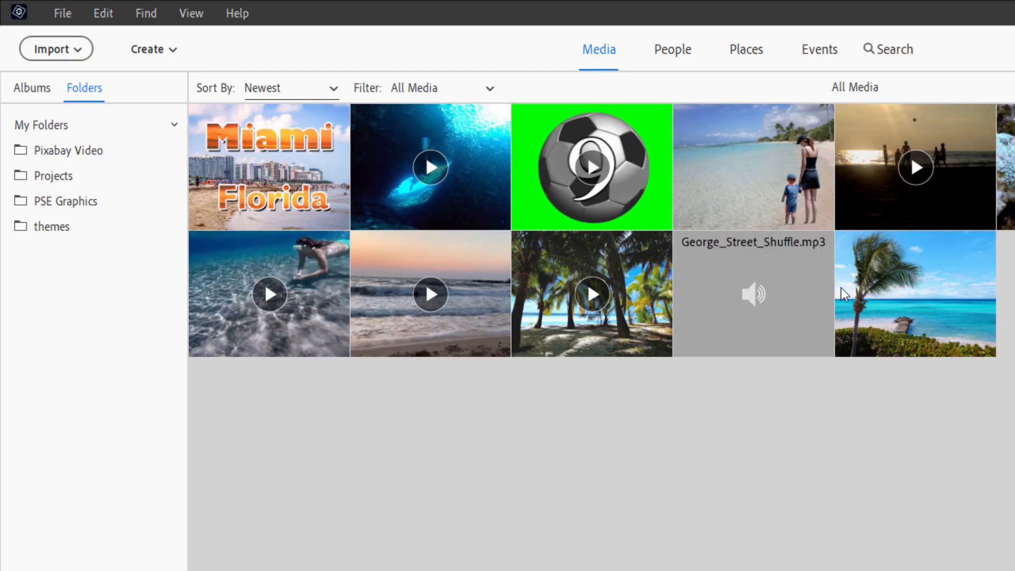
Create a top-level album named Beach containing the aerial beach umbrellas video, accepting the duplicate name
{"action": "left_click", "coordinate": [48, 91]}
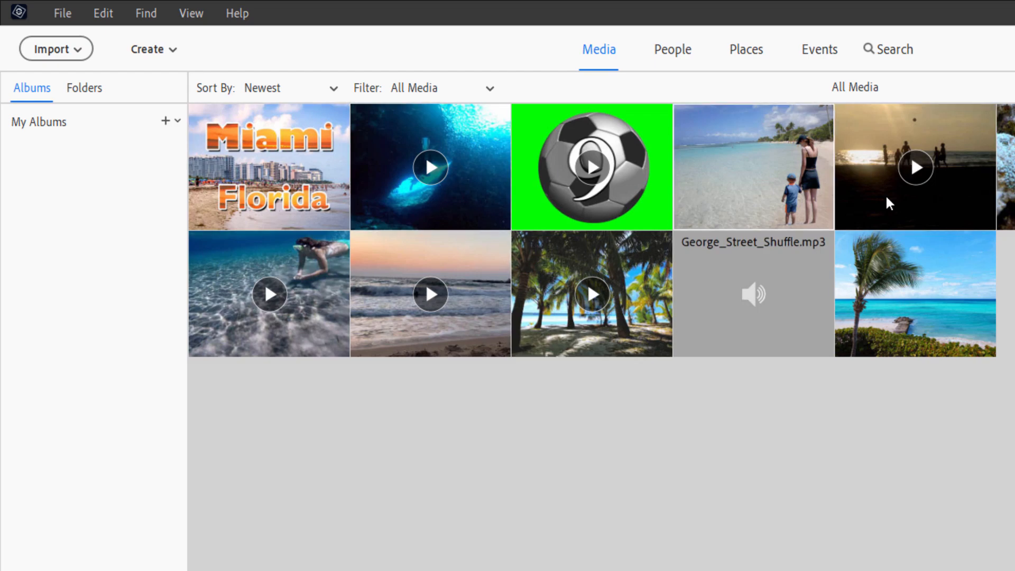
{"action": "left_click", "coordinate": [167, 122]}
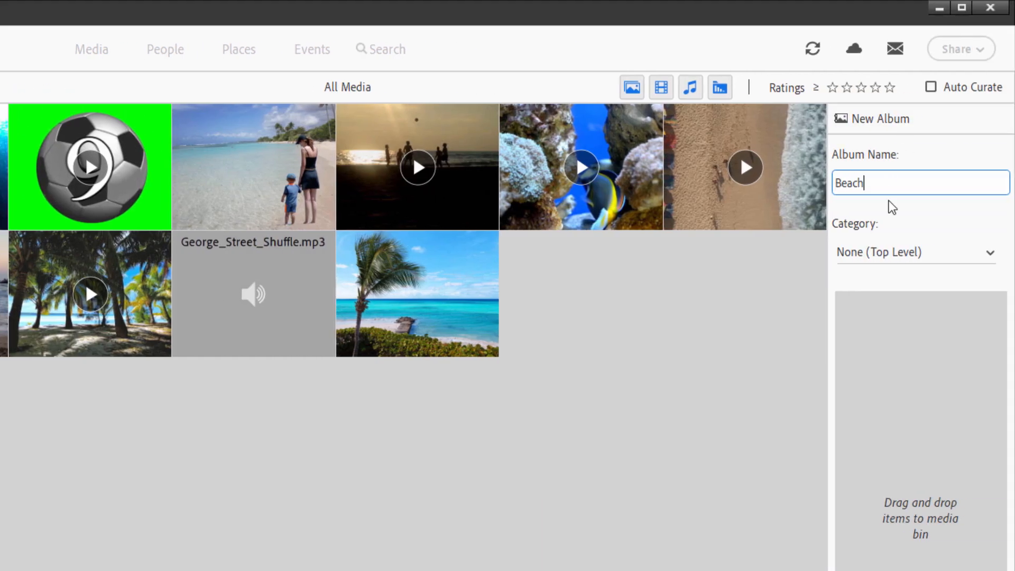
{"action": "left_click", "coordinate": [860, 252]}
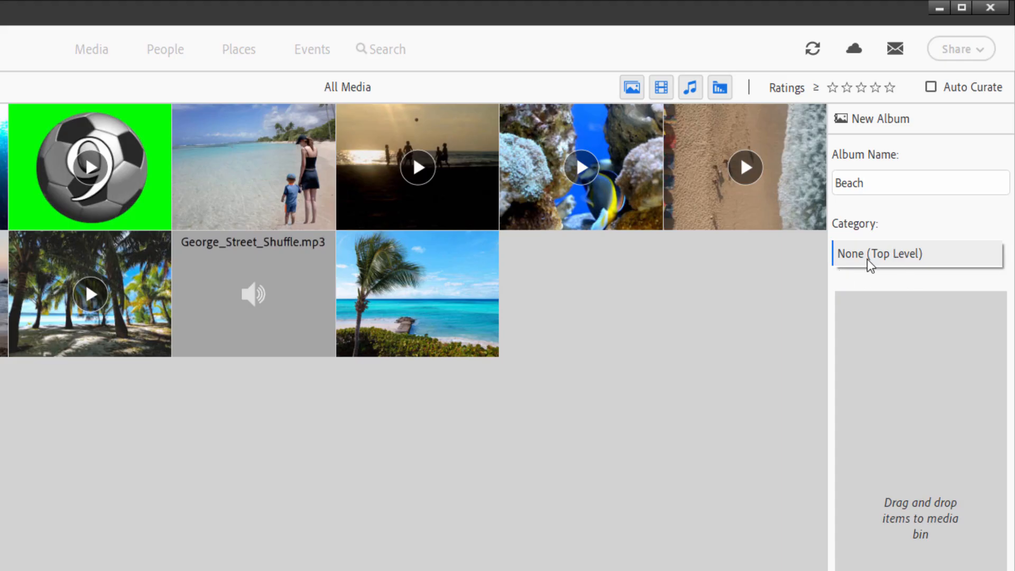
{"action": "left_click", "coordinate": [920, 254]}
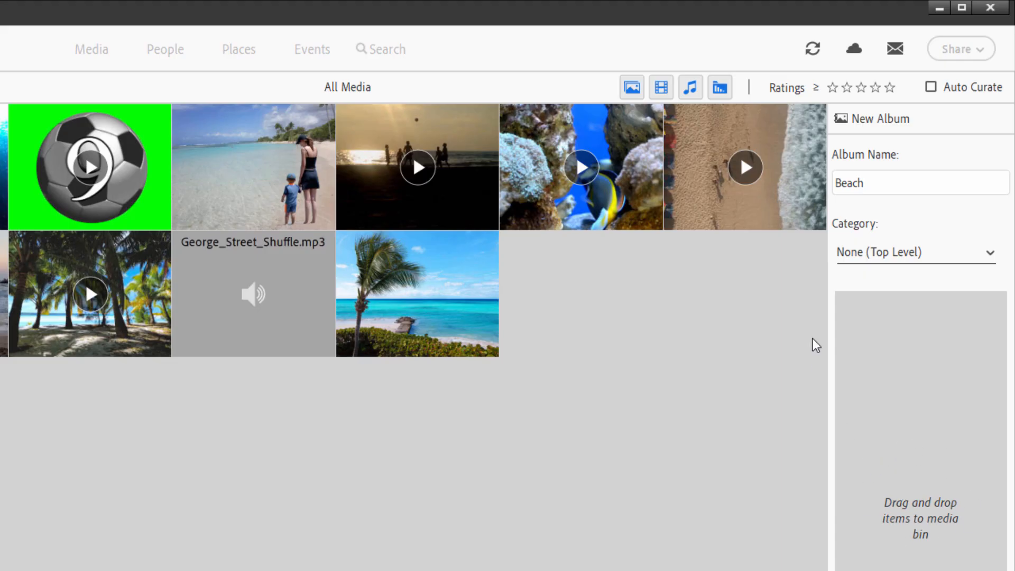
{"action": "left_click_drag", "start_coordinate": [740, 191], "coordinate": [912, 462]}
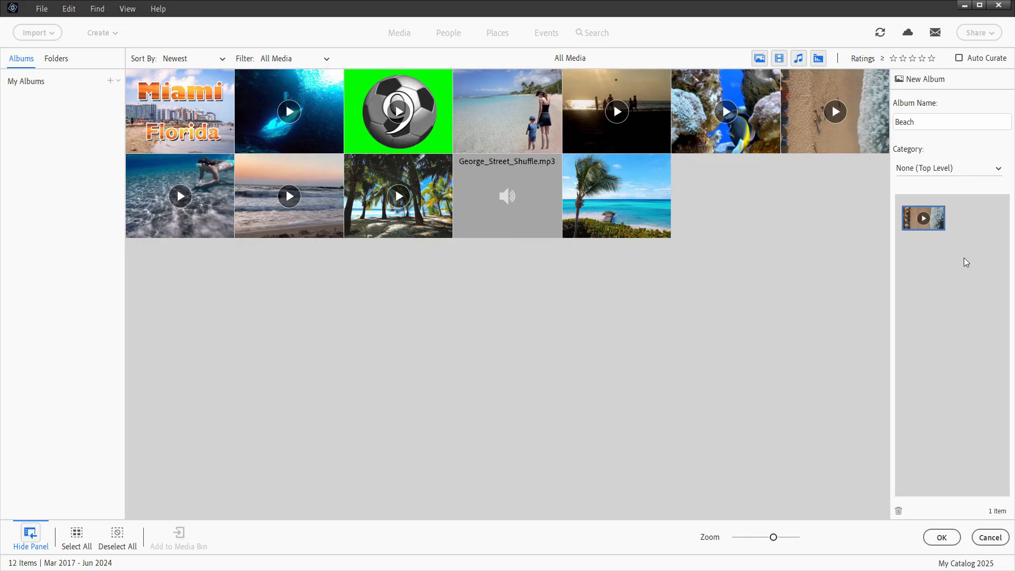
{"action": "left_click", "coordinate": [942, 538]}
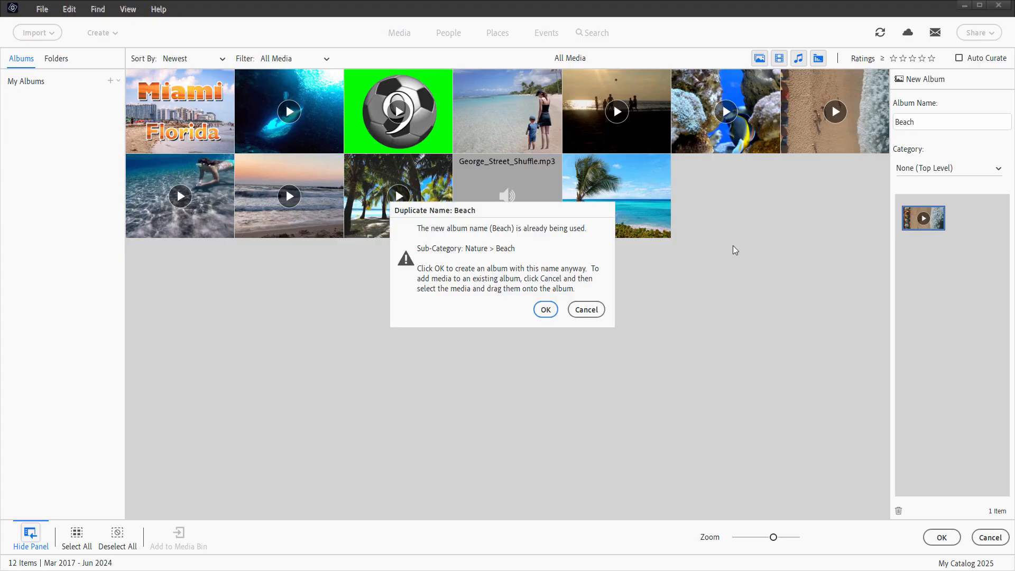
{"action": "left_click", "coordinate": [553, 312]}
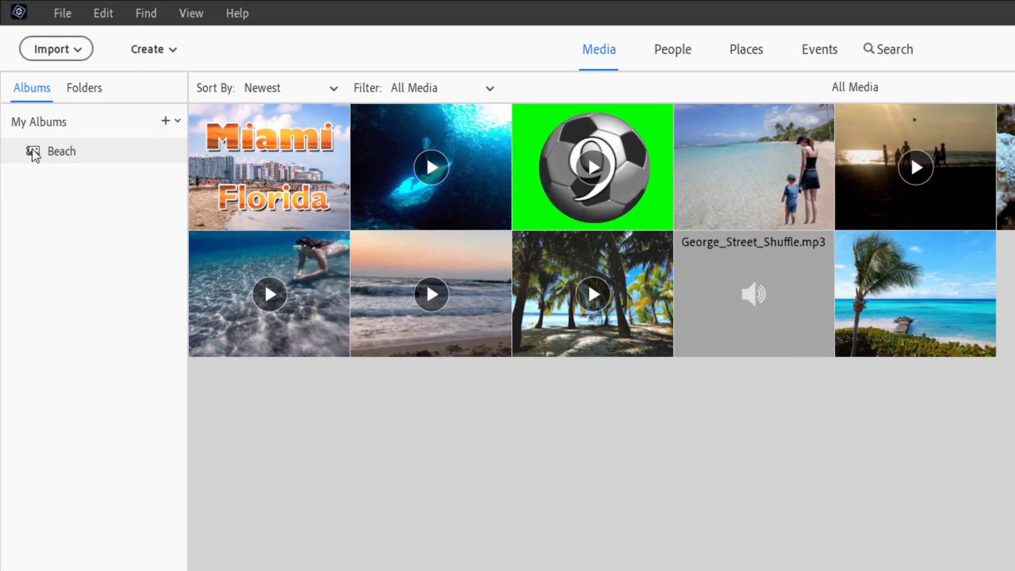
View the Beach album's contents, compare the albums list with the folders list, and return to all media
{"action": "left_click", "coordinate": [32, 138]}
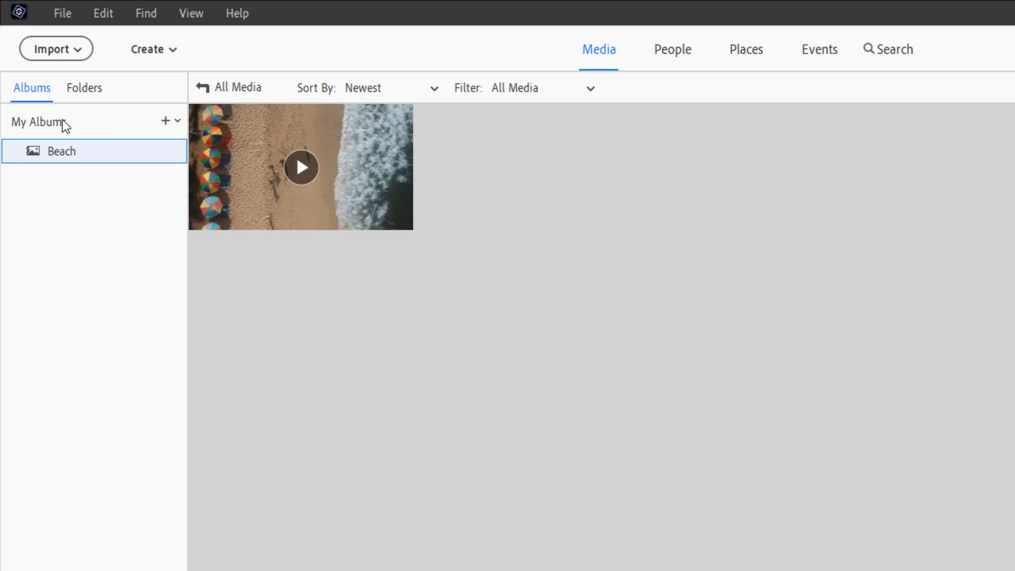
{"action": "left_click", "coordinate": [78, 90]}
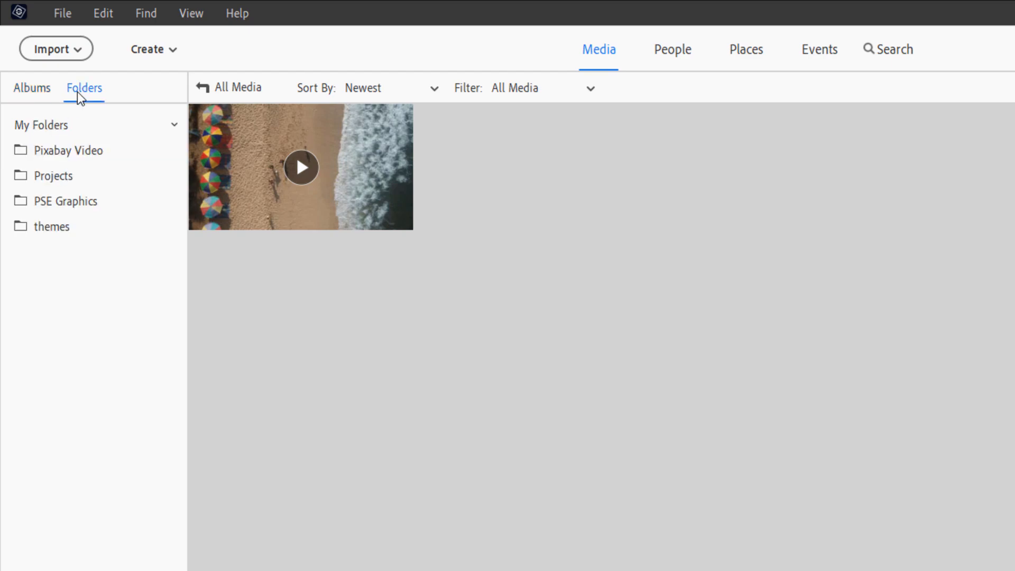
{"action": "left_click", "coordinate": [215, 89]}
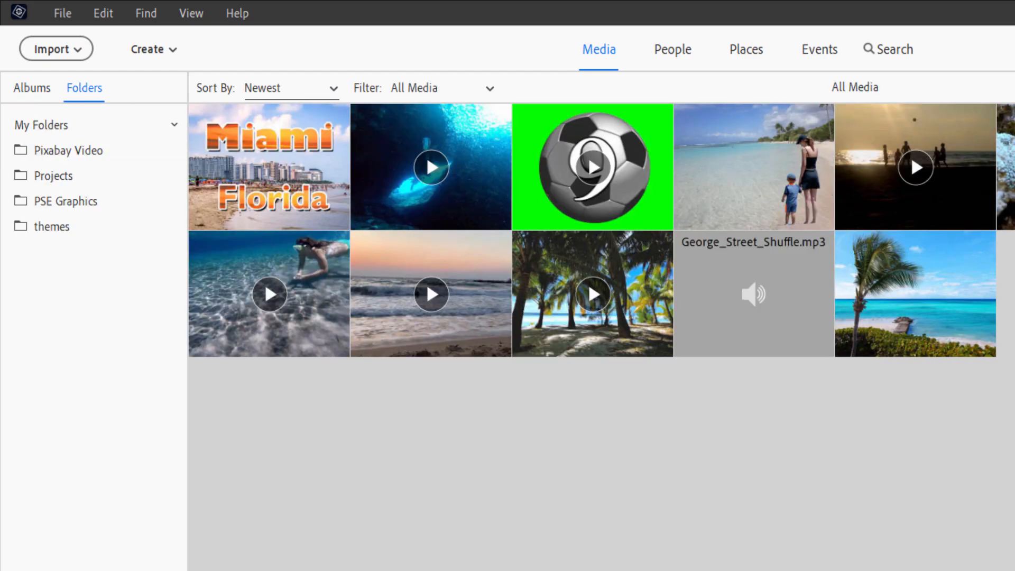
{"action": "left_click", "coordinate": [46, 89]}
{"action": "left_click", "coordinate": [54, 150]}
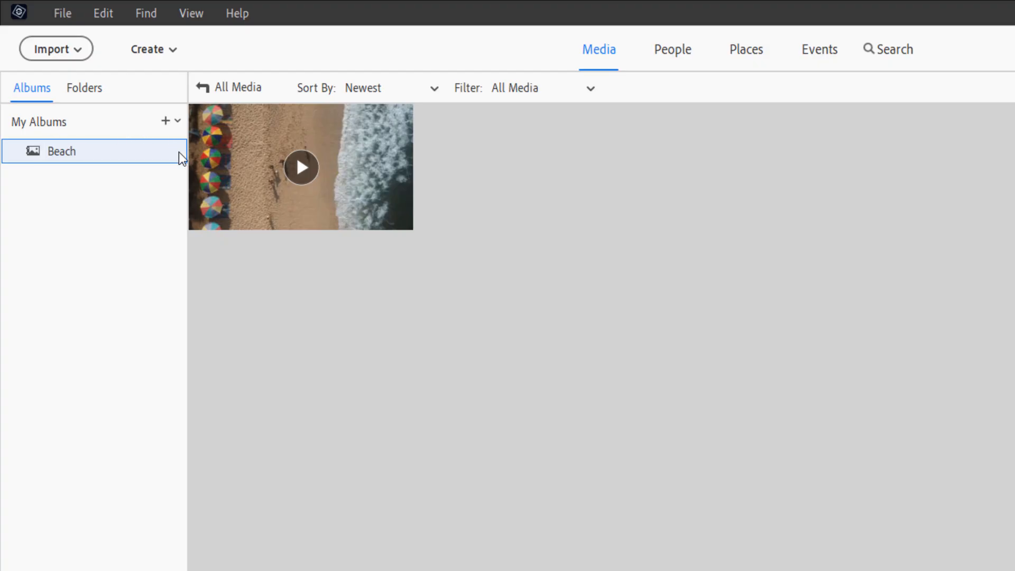
{"action": "left_click", "coordinate": [220, 87]}
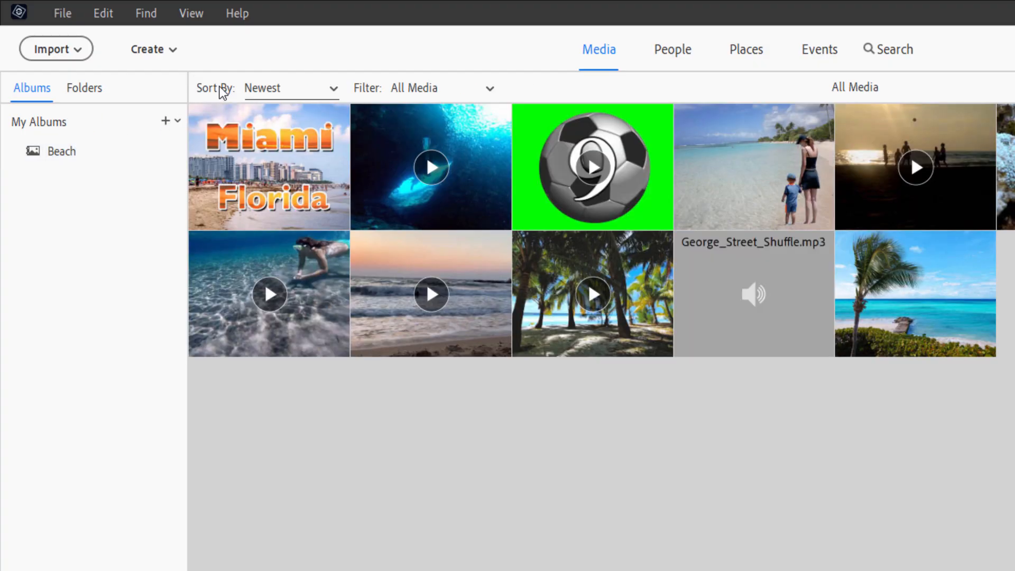
Add the sunset waves video, the Miami Florida graphic and the palm tree beach video to the Beach album
{"action": "left_click", "coordinate": [391, 289]}
{"action": "left_click_drag", "start_coordinate": [396, 299], "coordinate": [79, 158]}
{"action": "left_click", "coordinate": [285, 172]}
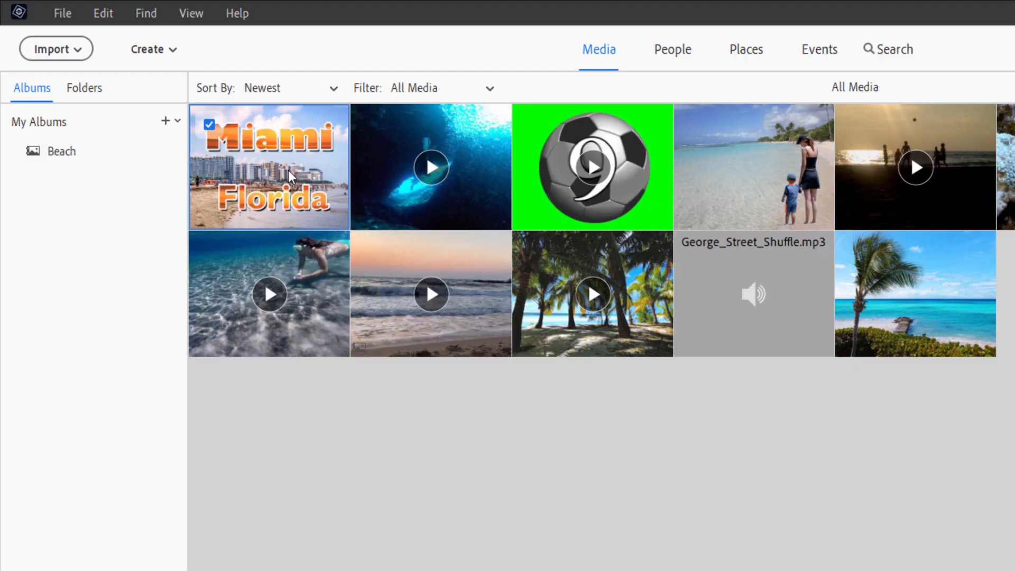
{"action": "left_click_drag", "start_coordinate": [268, 160], "coordinate": [91, 154]}
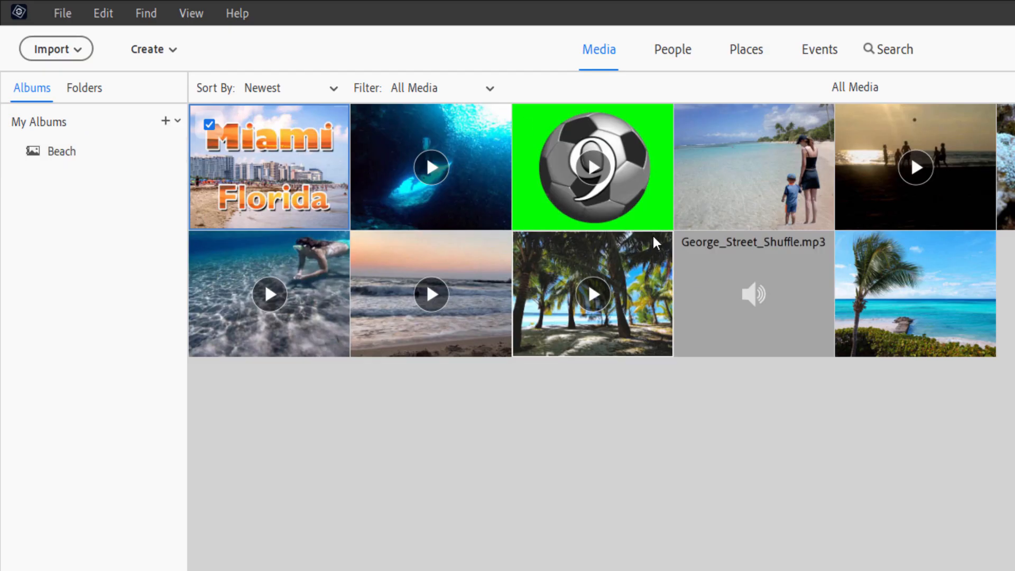
{"action": "left_click_drag", "start_coordinate": [656, 333], "coordinate": [84, 168]}
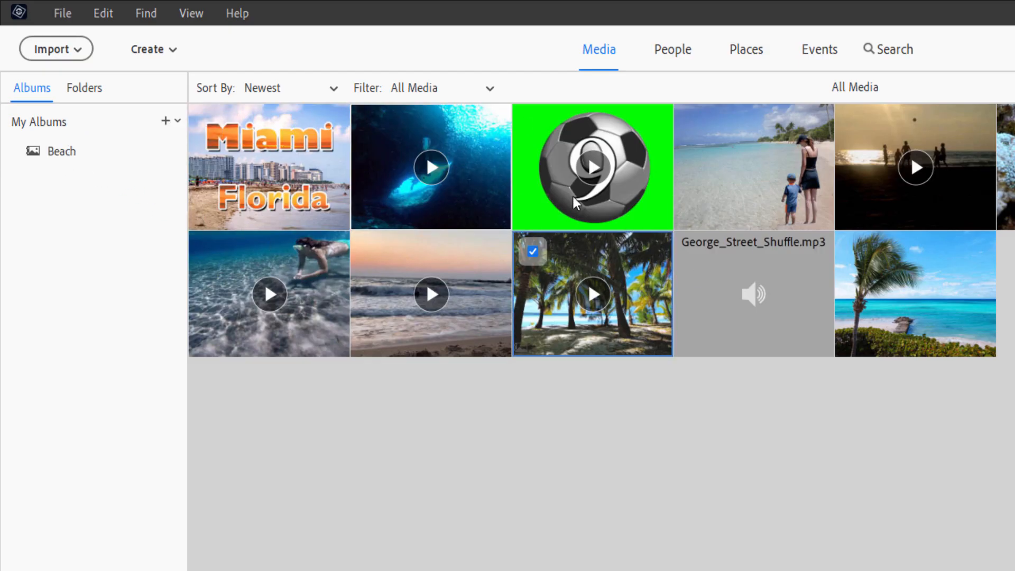
Check the media in the Beach album and look over the album management options with all media shown
{"action": "left_click", "coordinate": [55, 155]}
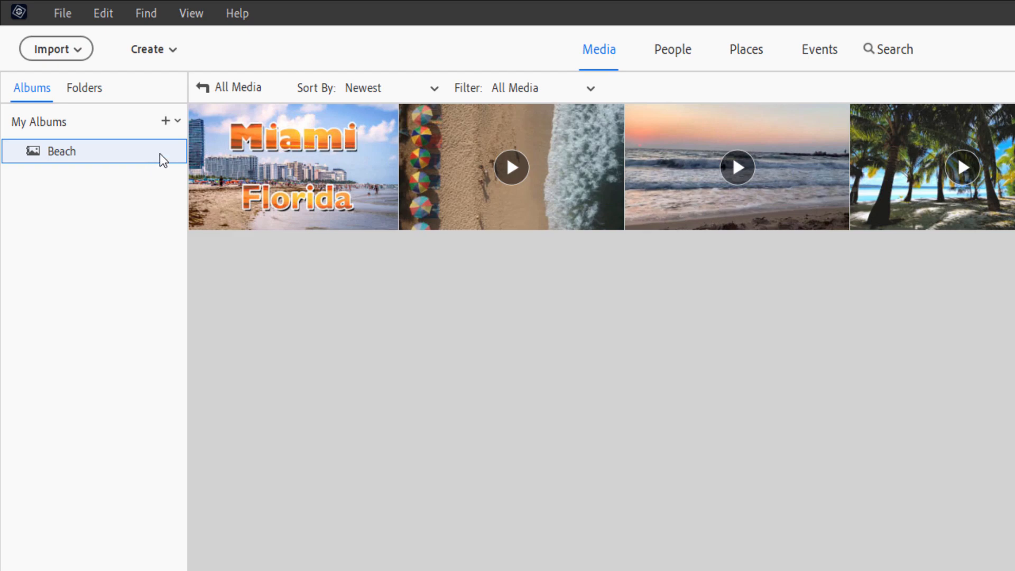
{"action": "left_click", "coordinate": [210, 90]}
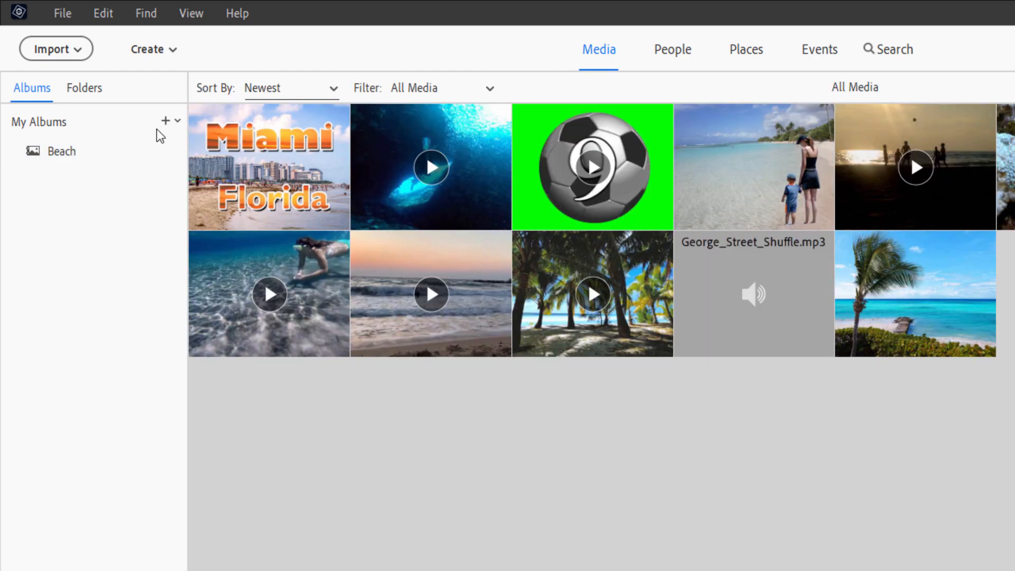
{"action": "left_click", "coordinate": [178, 122]}
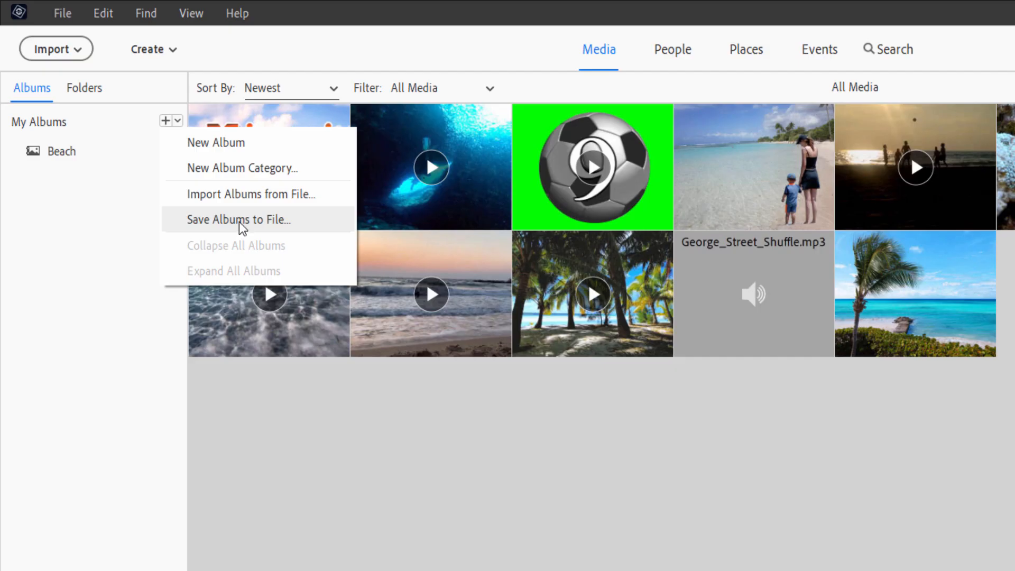
{"action": "left_click", "coordinate": [174, 123]}
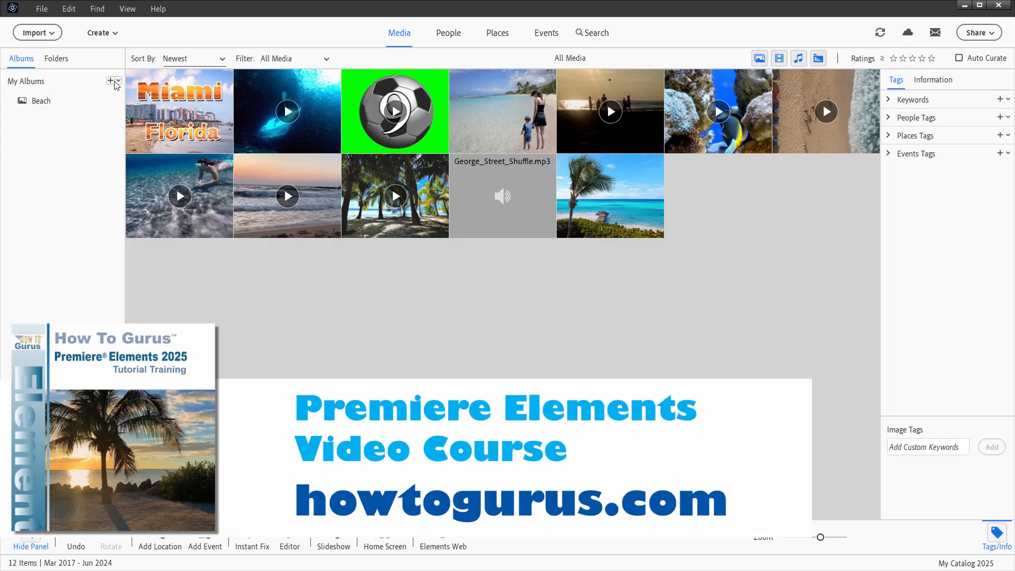